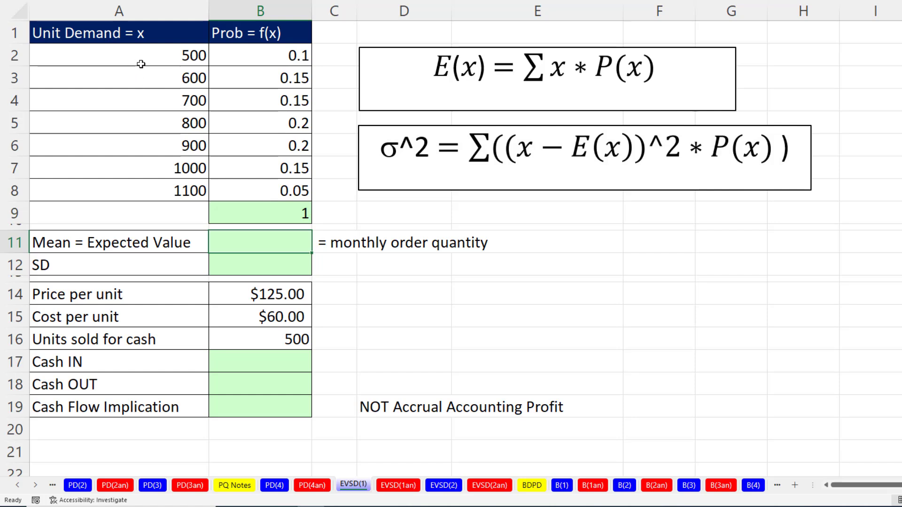
- Review the demand values and their probabilities, such as 800 at 0.2 and 1000
drag(147, 59, 150, 190)
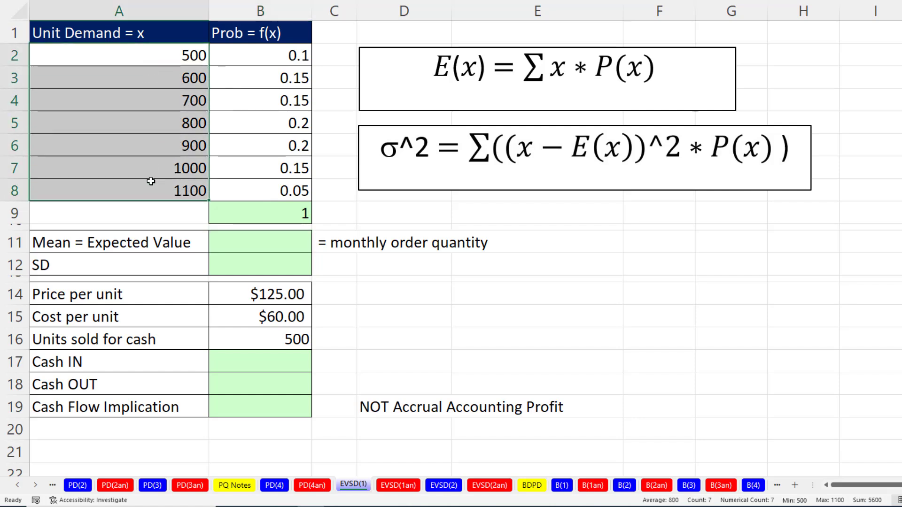
drag(232, 57, 257, 186)
click(186, 130)
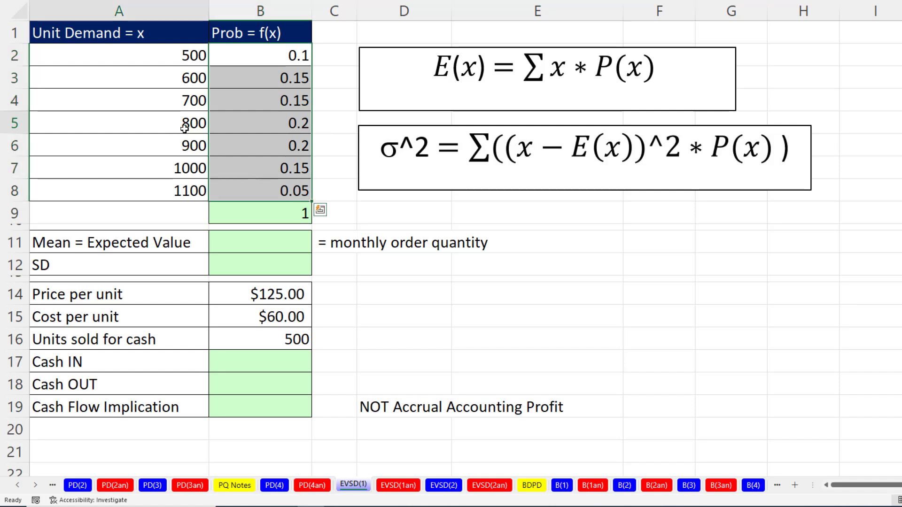
click(245, 129)
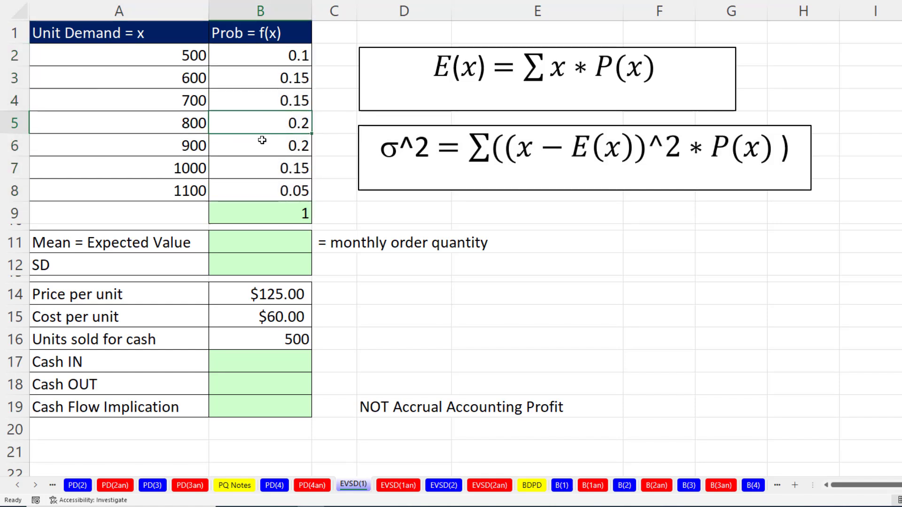
click(174, 169)
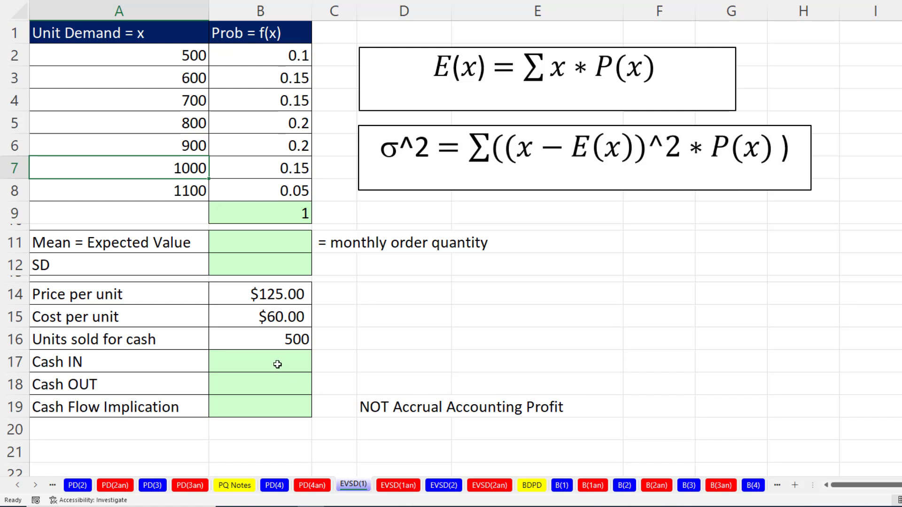
- Enter =SUMPRODUCT(A2:A8,B2:B8) in B11 to get the expected demand of 790
click(274, 242)
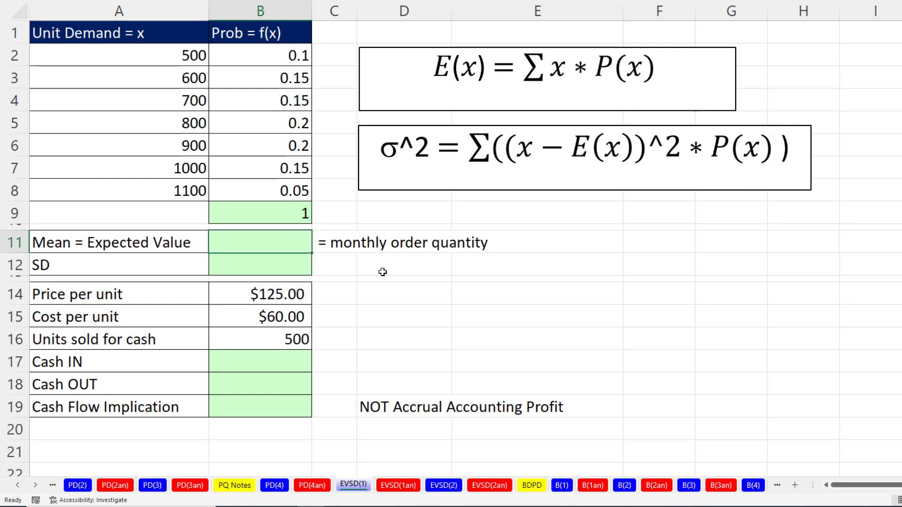
text(=sump)
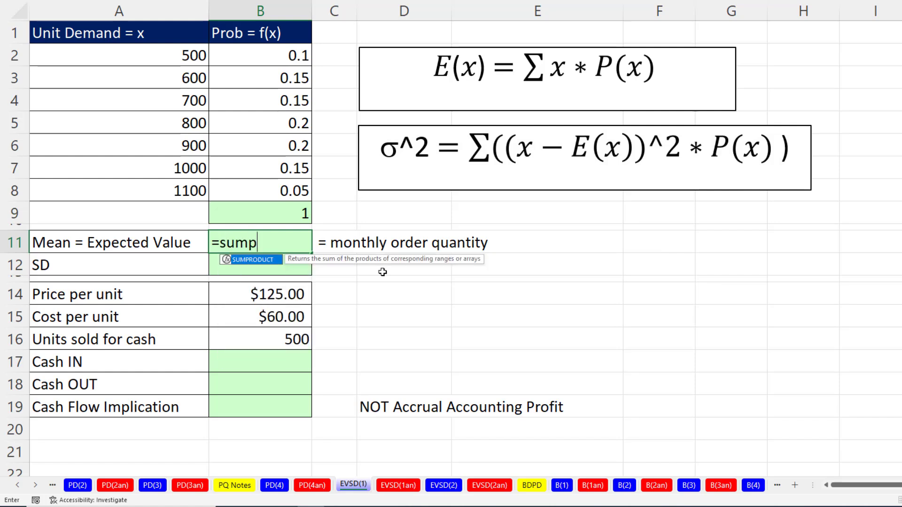
key(Tab)
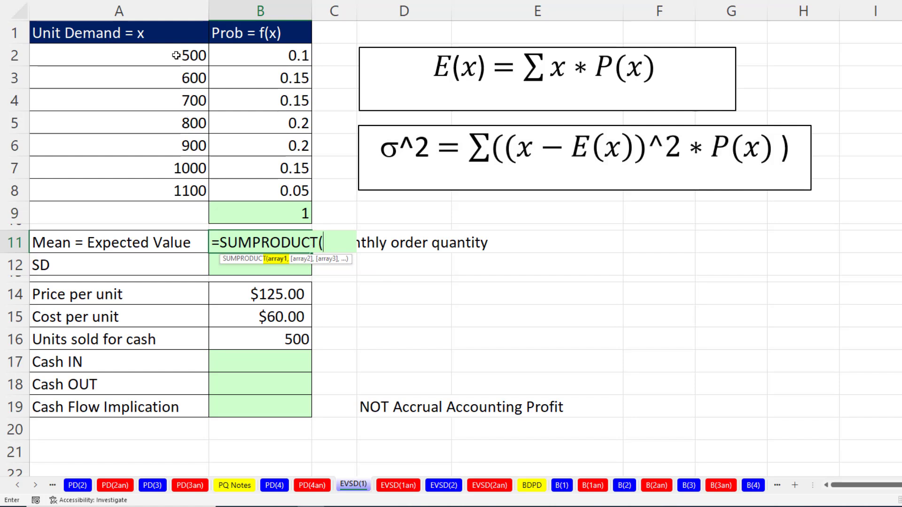
drag(174, 54, 174, 182)
text(,)
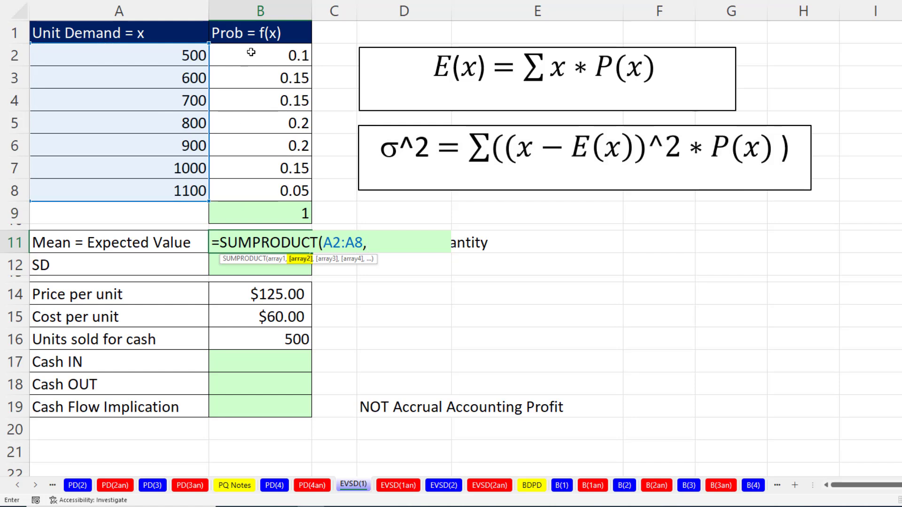
drag(251, 53, 258, 184)
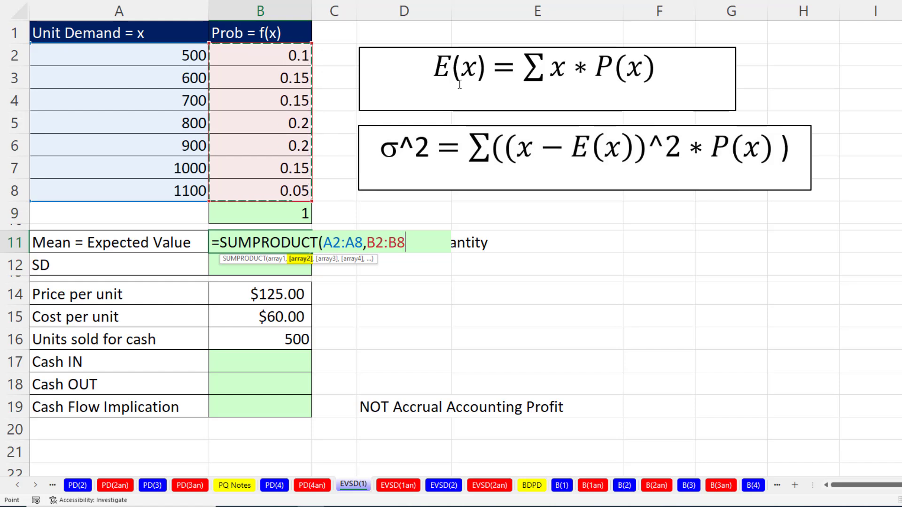
text())
key(Return)
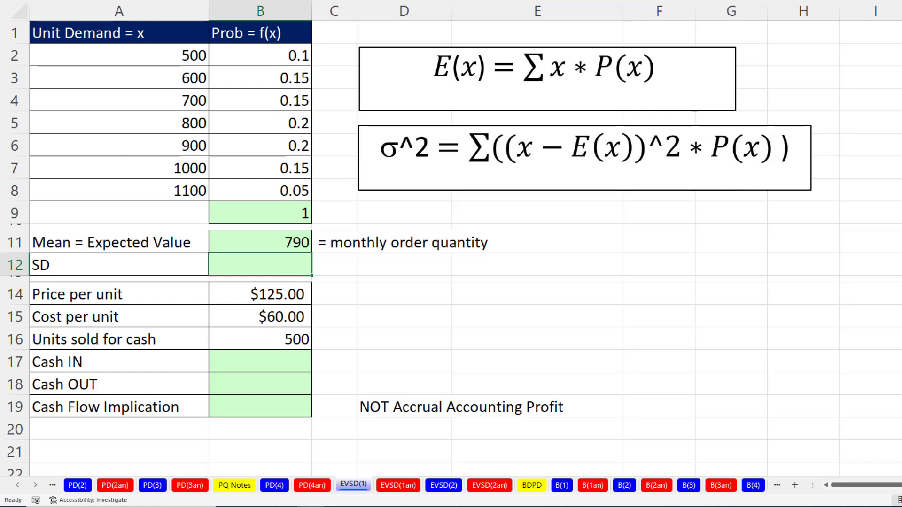
- Enter =SQRT(SUMPRODUCT((A2:A8-B11)^2,B2:B8)) in B12, giving a standard deviation of 170
text(=sqr)
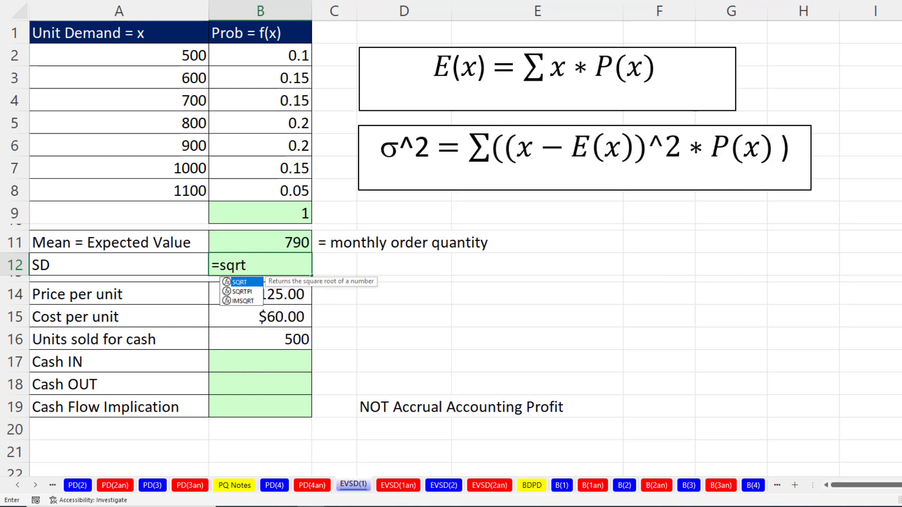
text(t)
key(Tab)
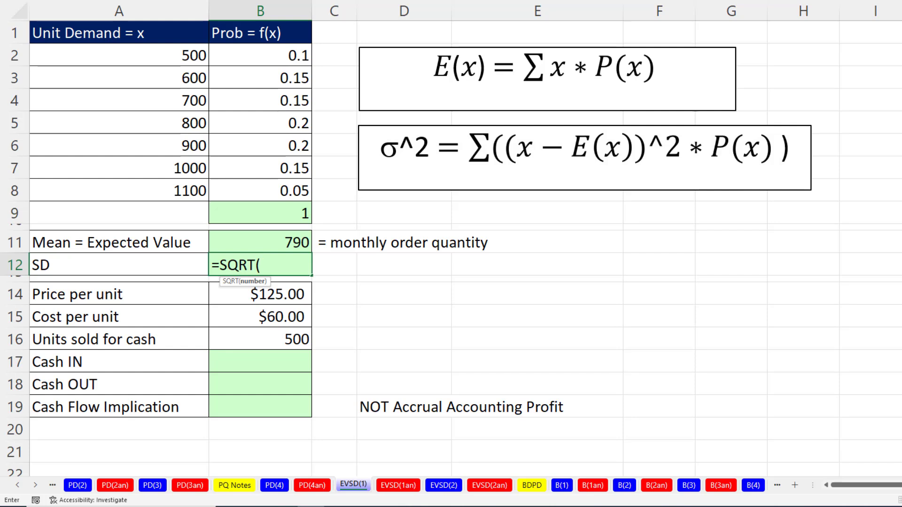
text(sump)
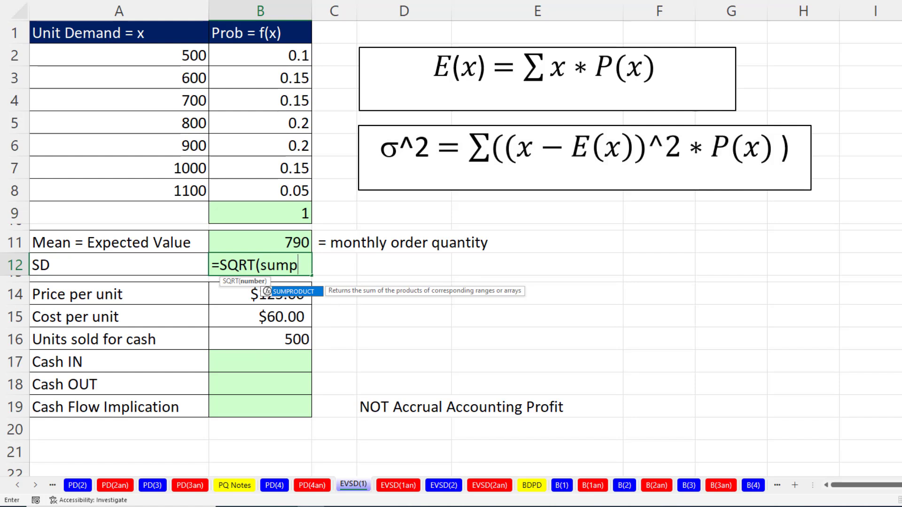
key(Tab)
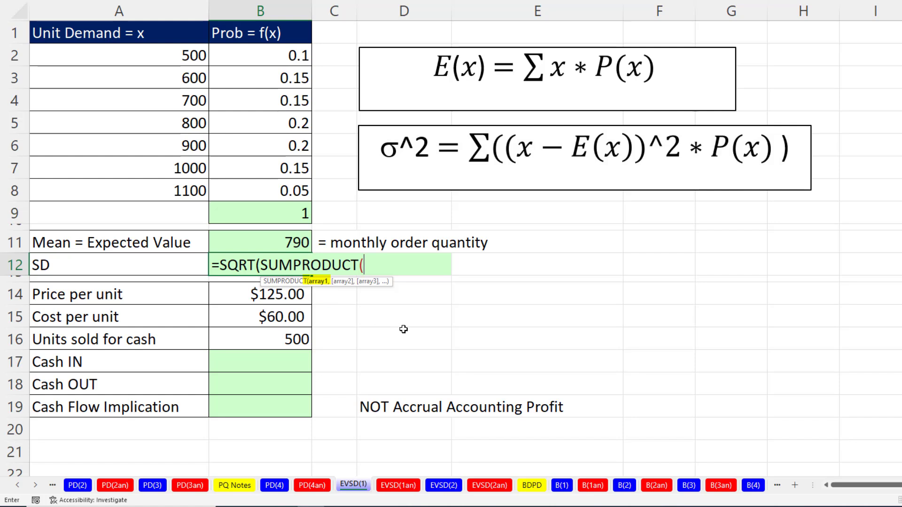
text(()
drag(177, 61, 178, 189)
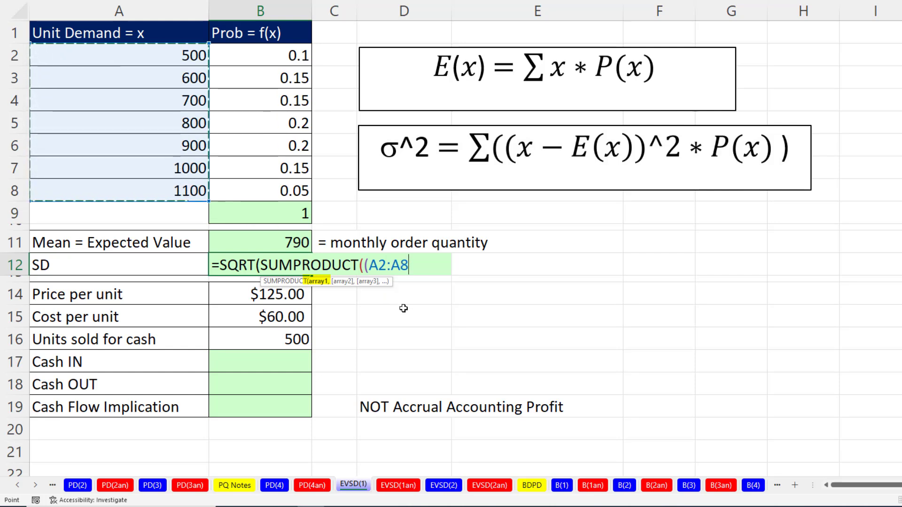
text(-)
click(272, 243)
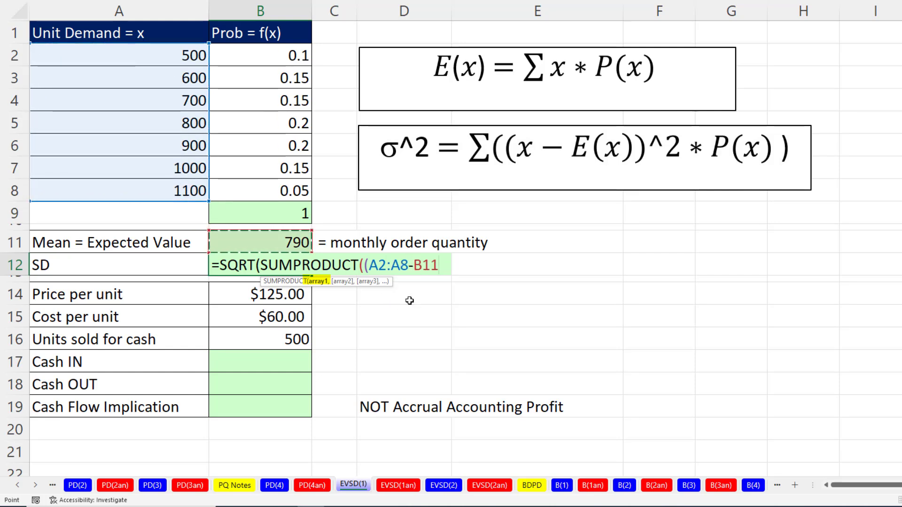
text())
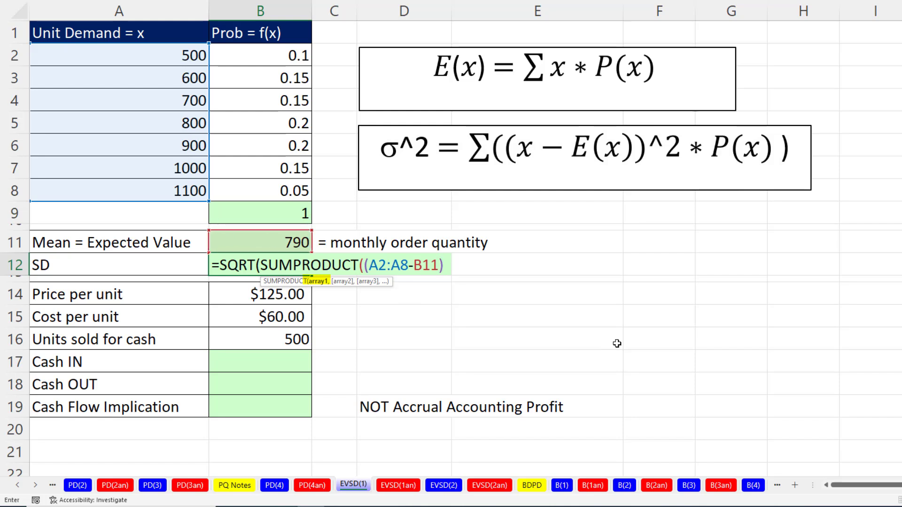
text(^)
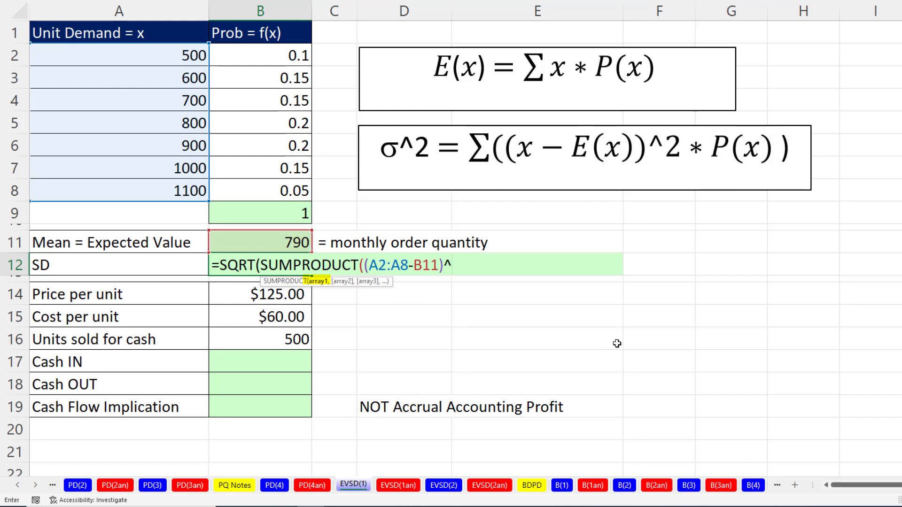
text(2)
text(,)
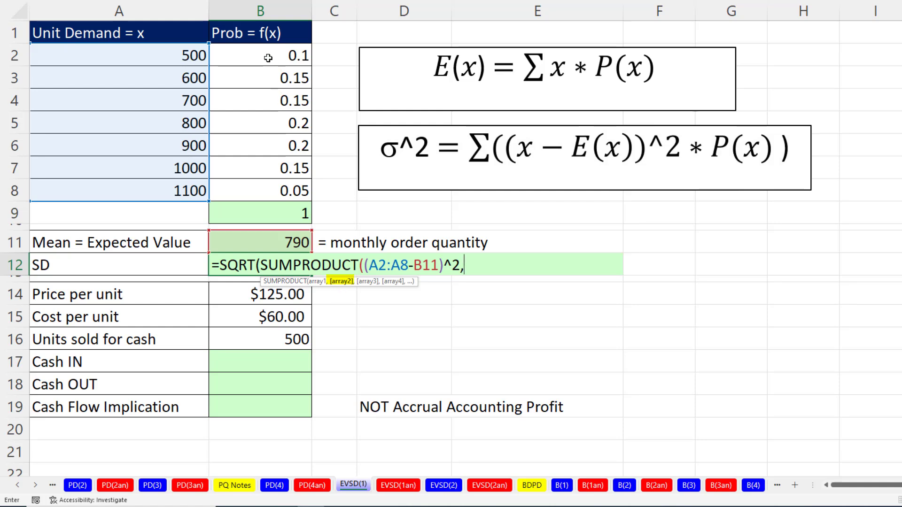
drag(268, 58, 271, 190)
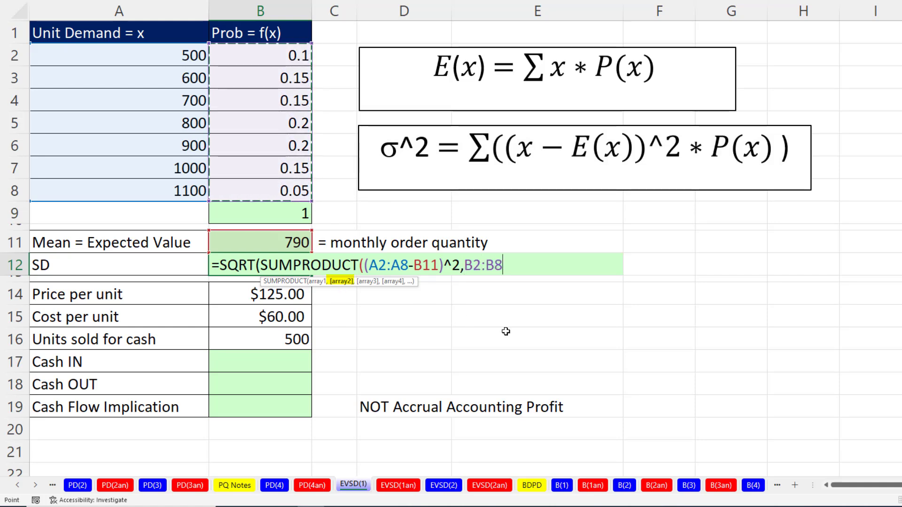
text())
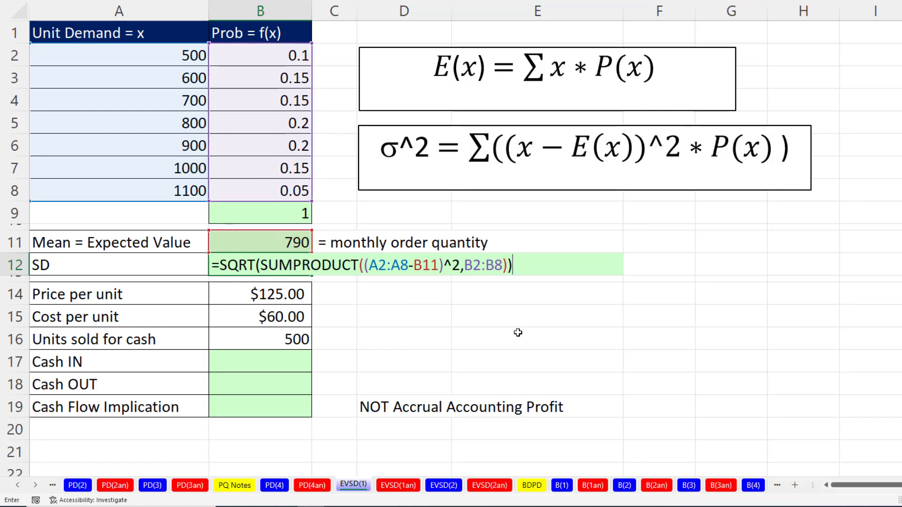
key(Return)
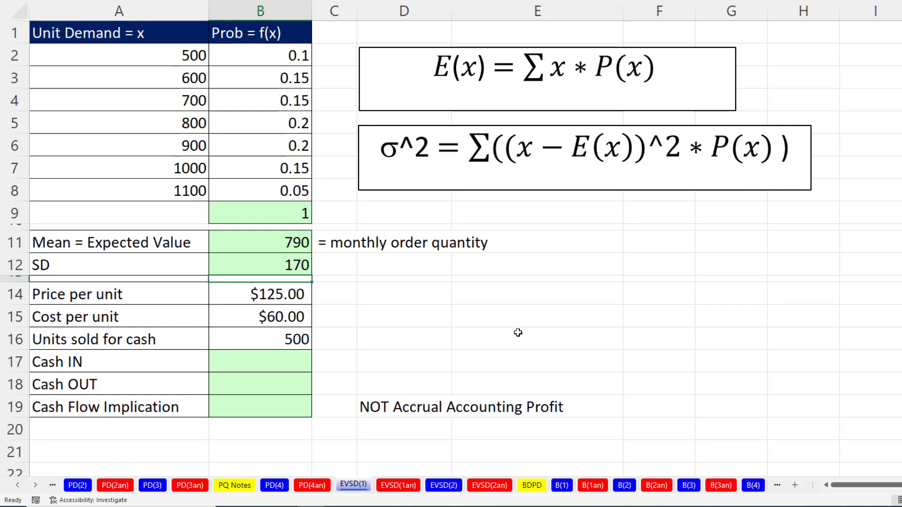
- Check the mean, SD, $125.00 price, $60.00 cost and 500 cash units
click(270, 243)
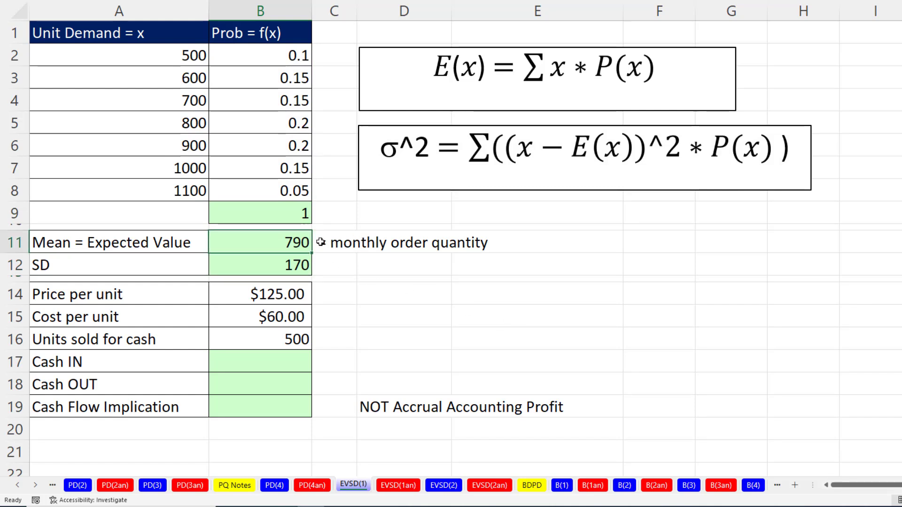
click(292, 265)
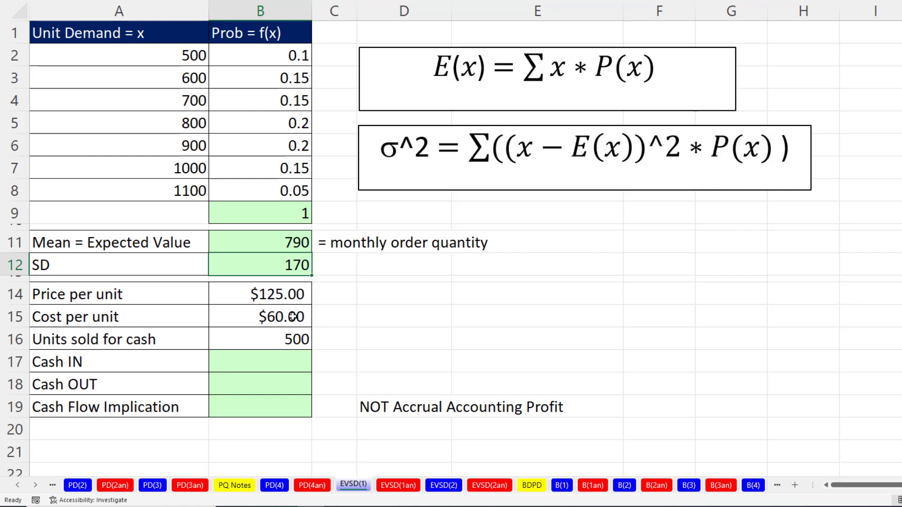
click(246, 297)
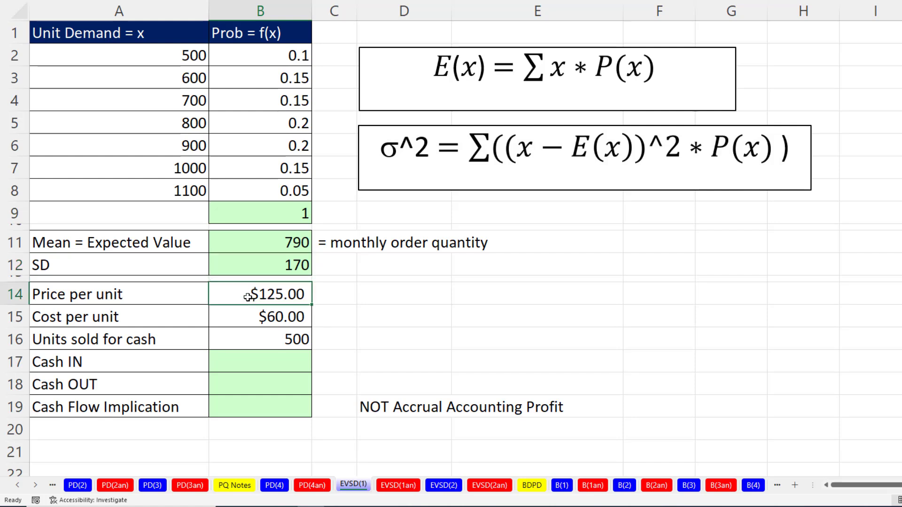
click(282, 317)
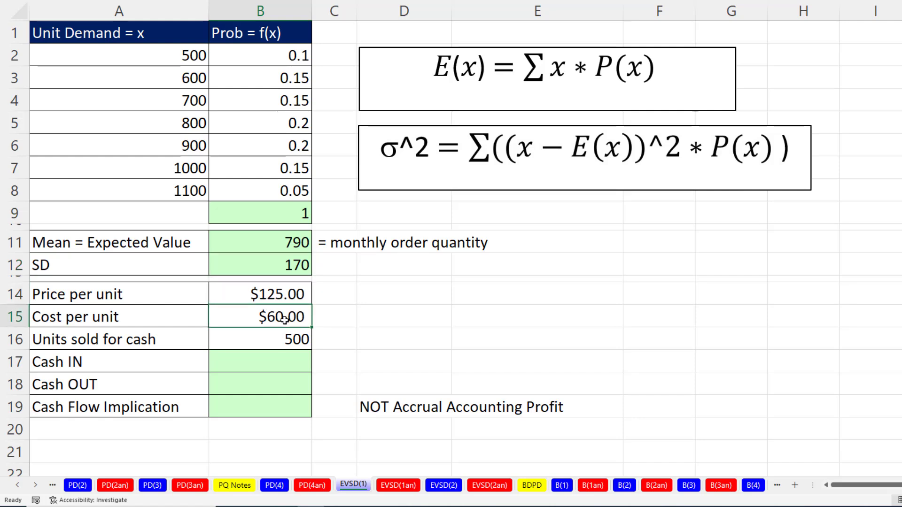
click(269, 343)
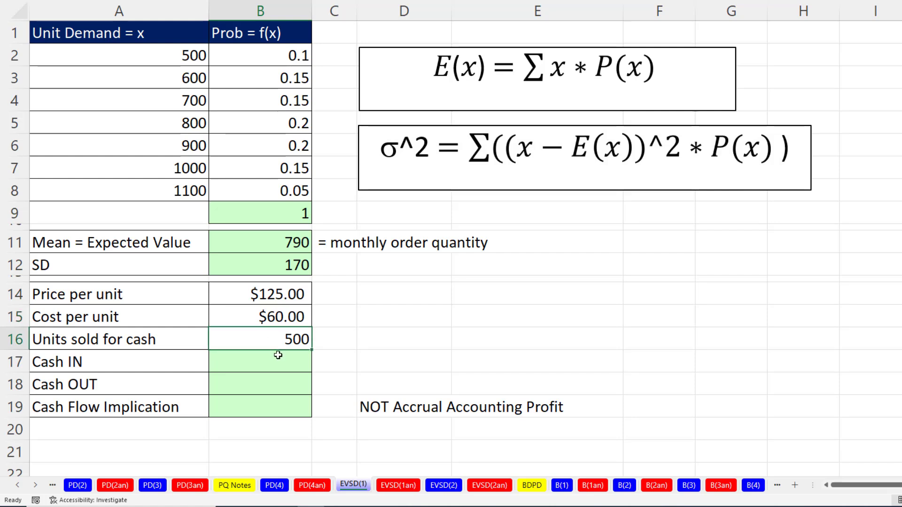
- Enter =B16*B14 in B17 for a Cash IN of $62,500.00
click(277, 360)
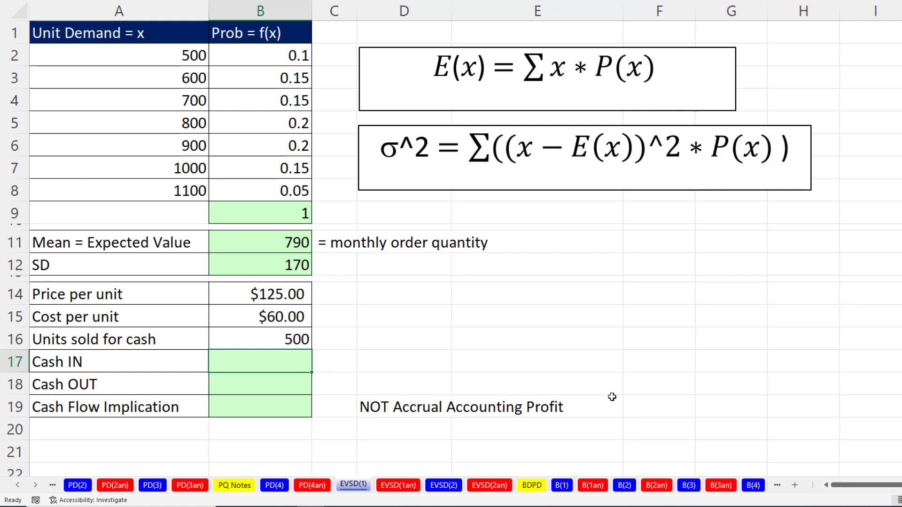
text(=)
key(Up)
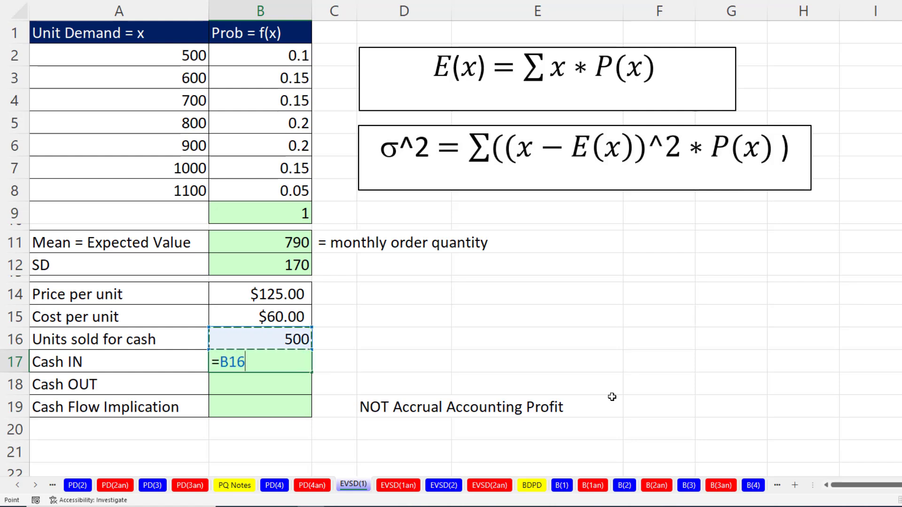
text(*)
key(Up)
key(Up)
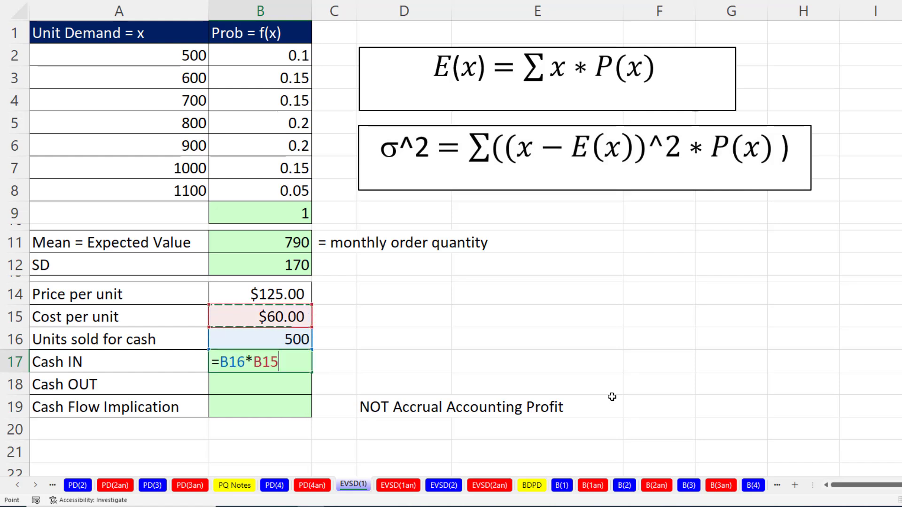
key(Up)
key(Return)
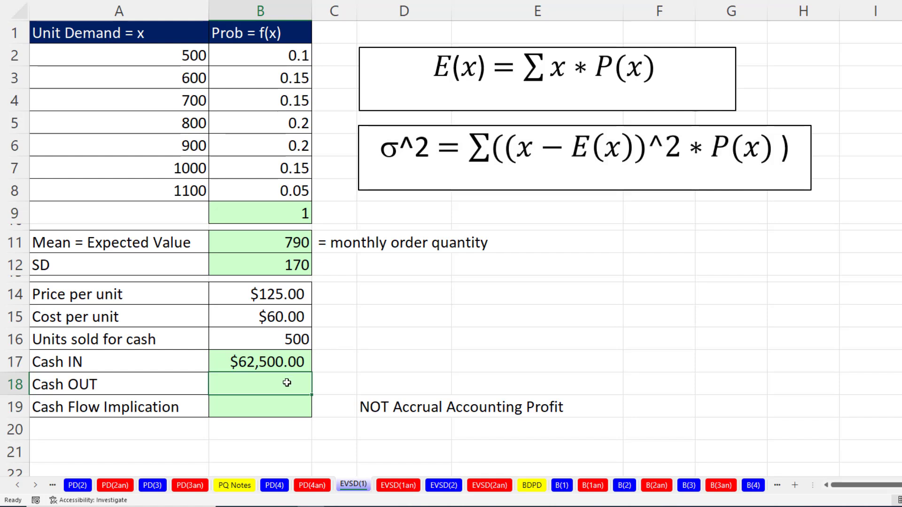
- Enter =B11*B15 in B18 for a Cash OUT of $47,400.00
text(=)
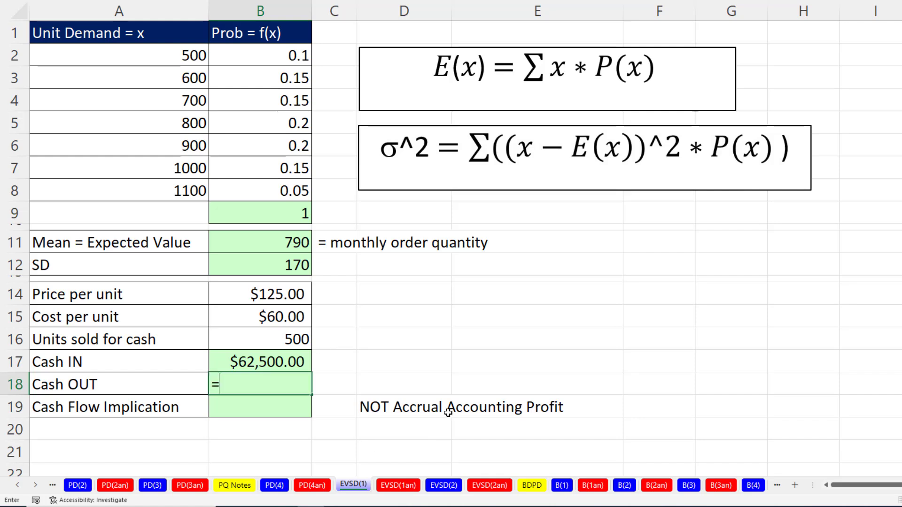
click(262, 247)
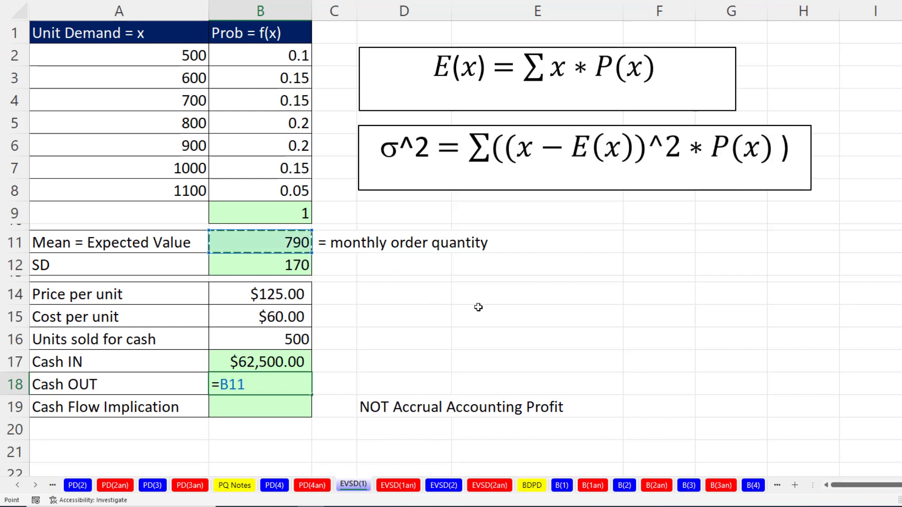
text(*)
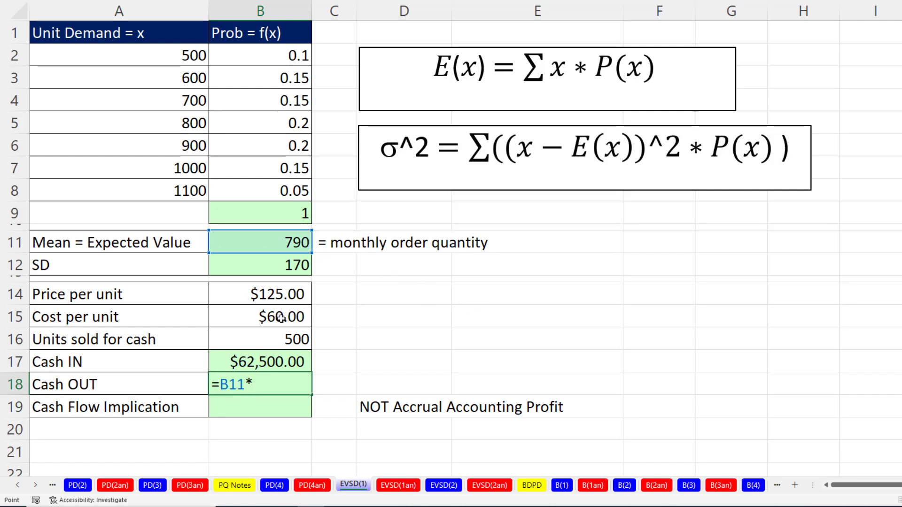
click(285, 318)
key(Return)
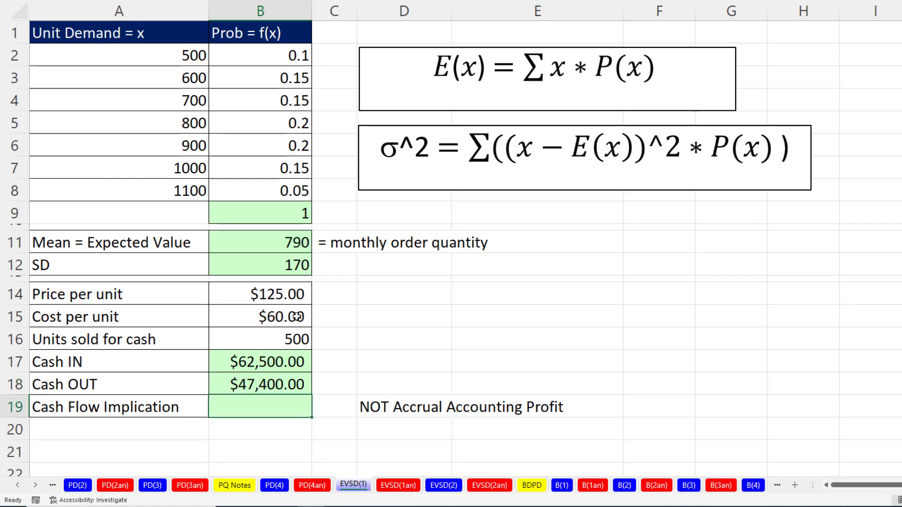
text(=)
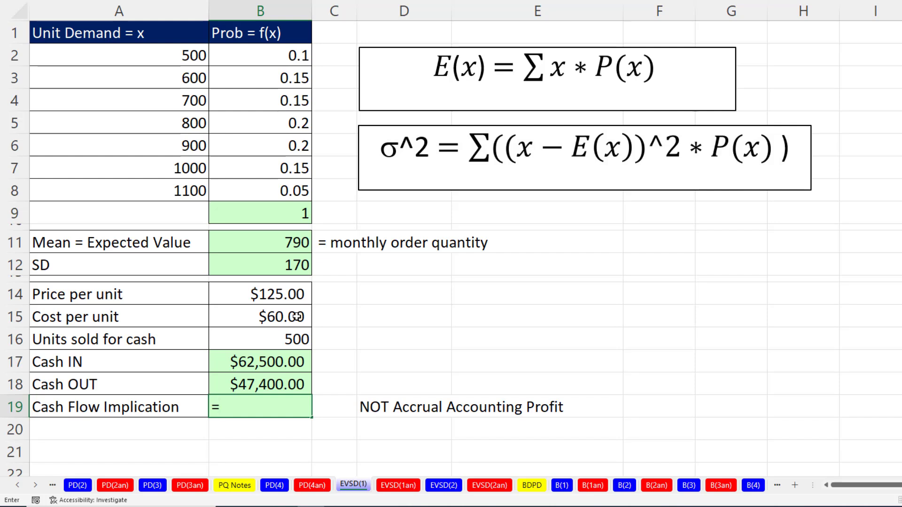
- Complete B19 as =B17-B18 for a Cash Flow Implication of $15,100.00
key(Up)
key(Up)
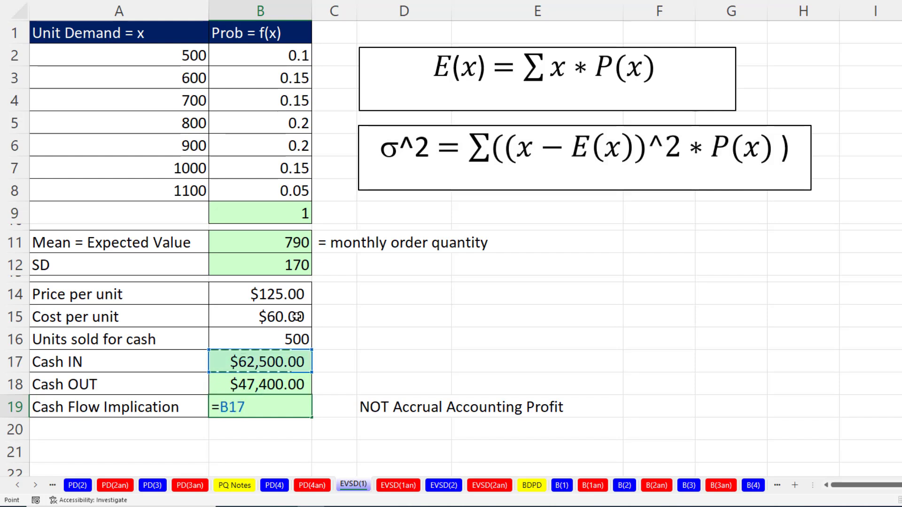
text(-)
key(Up)
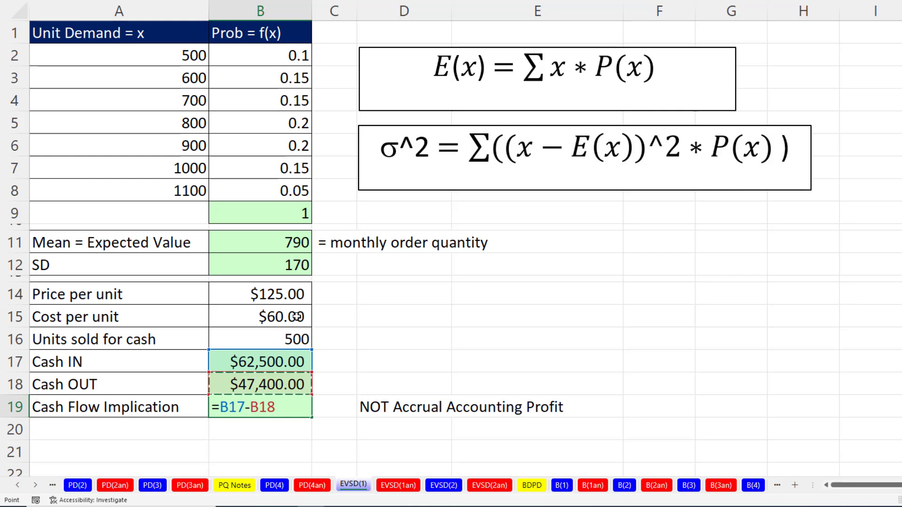
key(Return)
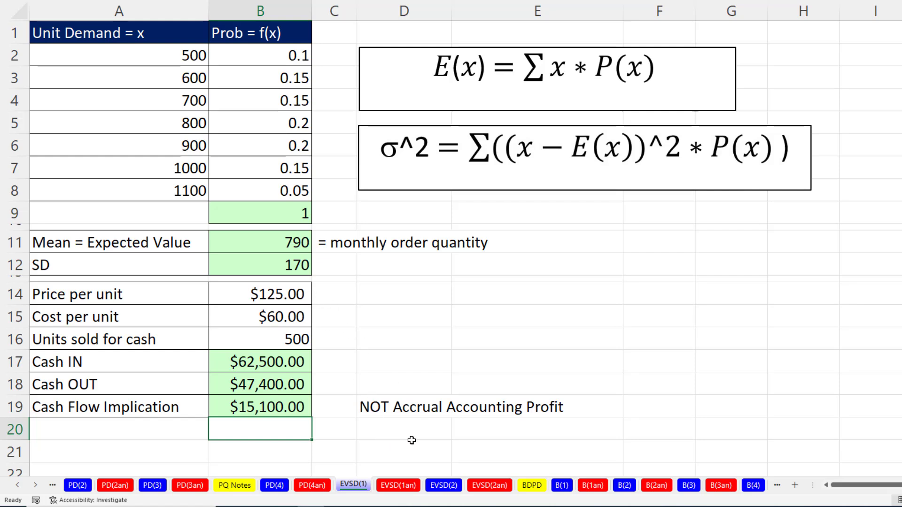
- Go to the EVSD(2) sheet and review the Boom, Normal and Bust probabilities in B2:B4
click(446, 486)
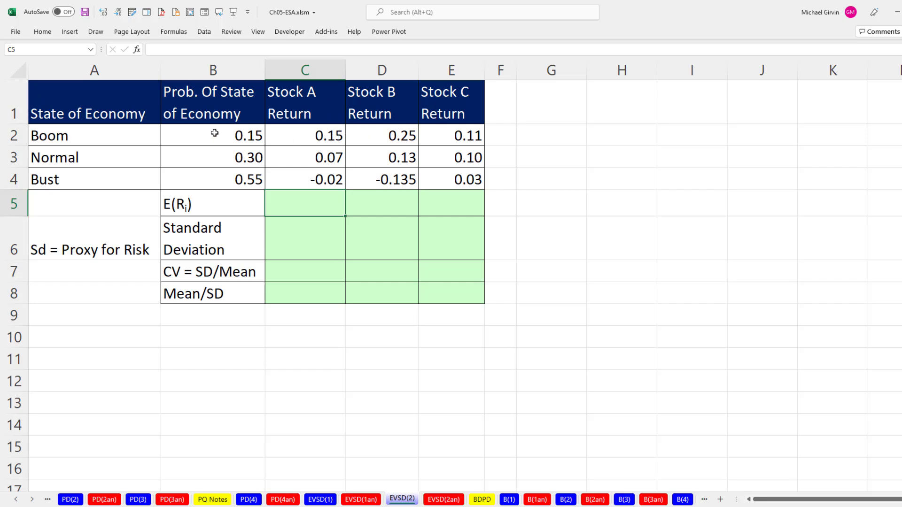
click(127, 135)
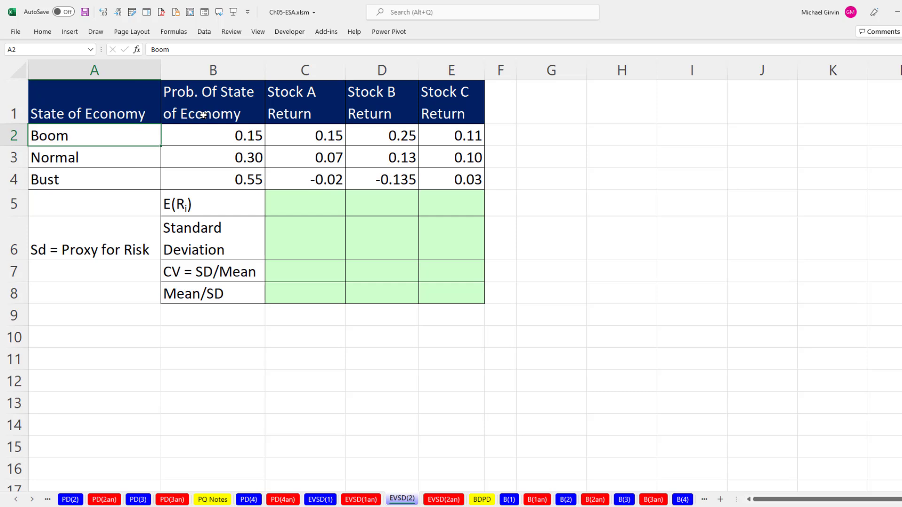
click(133, 158)
click(124, 179)
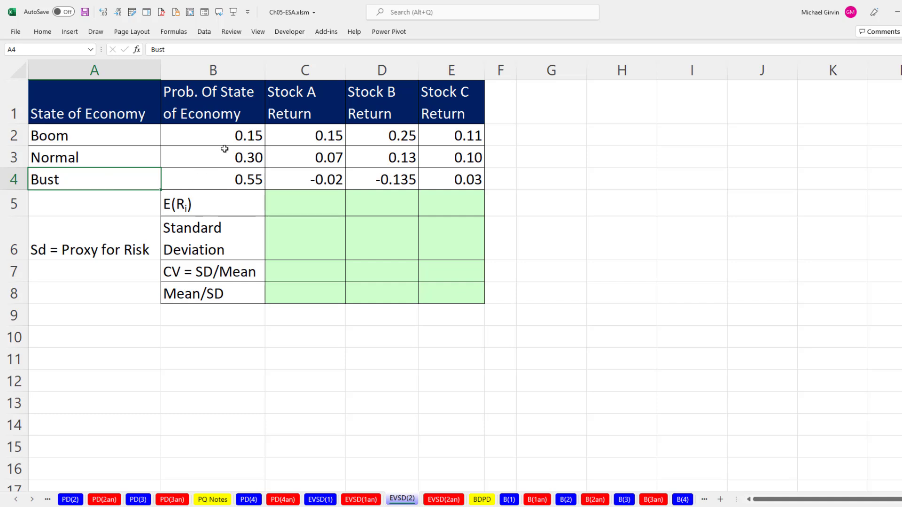
drag(229, 140, 243, 179)
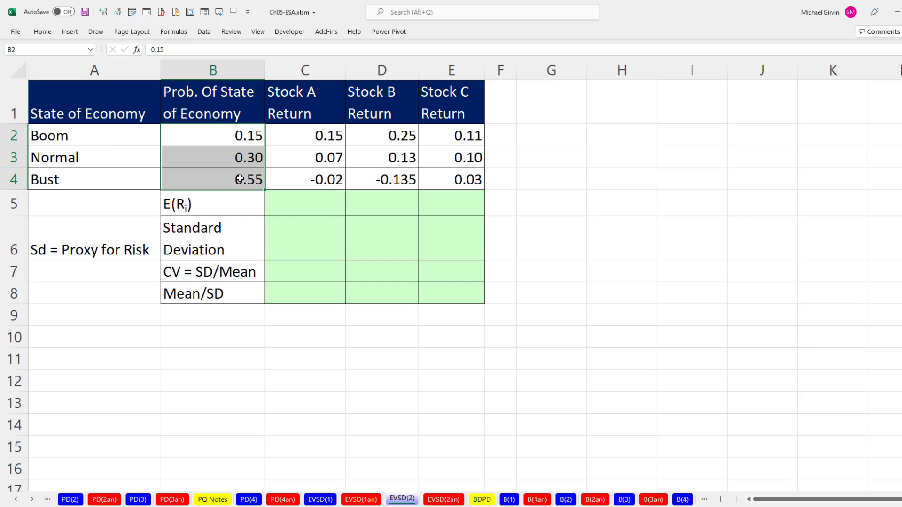
- Review Stock A's and Stock B's return columns, then select C5
click(308, 135)
drag(308, 135, 310, 177)
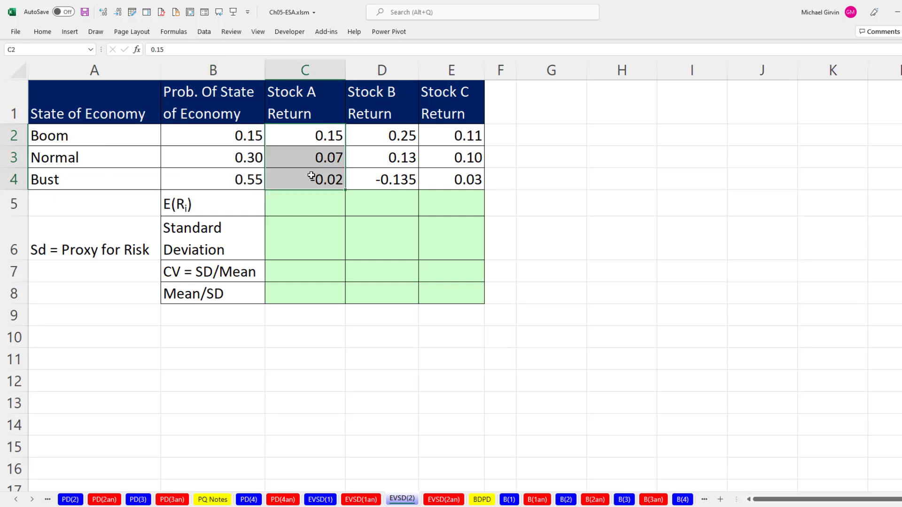
click(387, 135)
drag(391, 149, 391, 175)
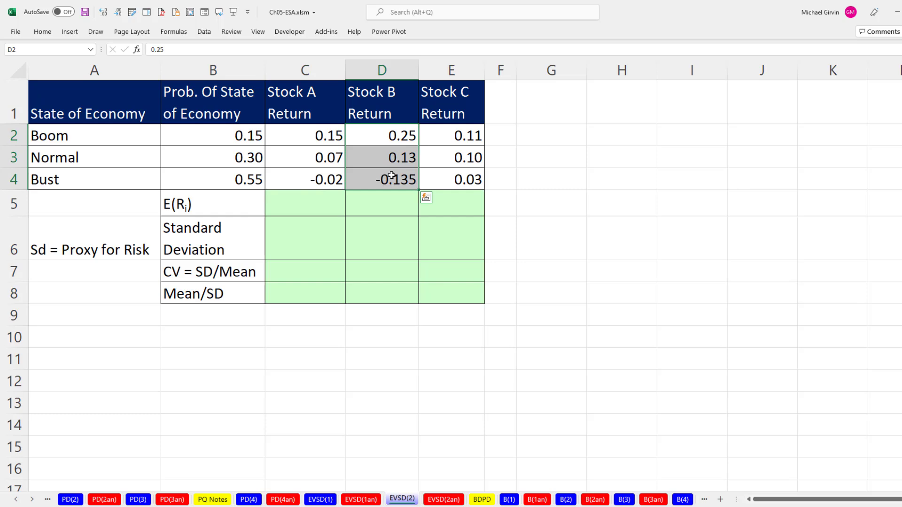
click(290, 199)
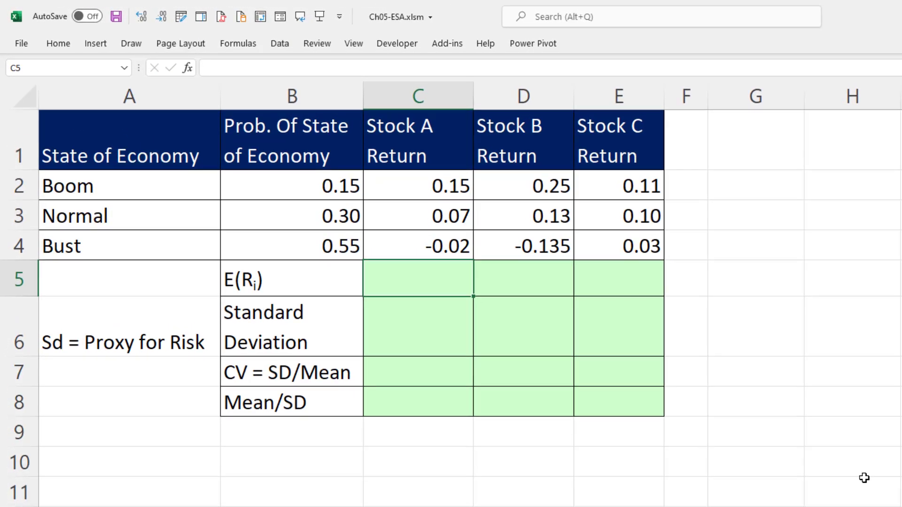
- Enter =SUMPRODUCT($B$2:$B$4,C2:C4) in C5 for Stock A's expected return
text(=)
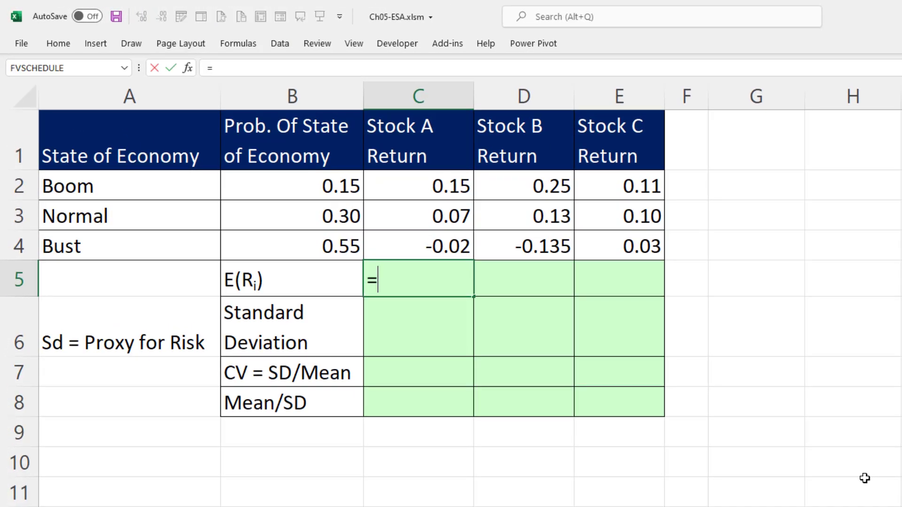
text(sump)
key(Tab)
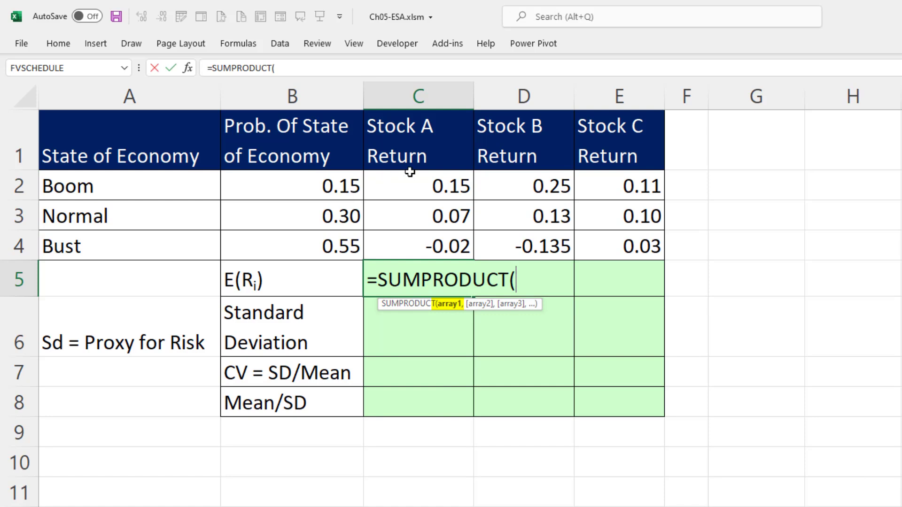
drag(314, 186, 306, 245)
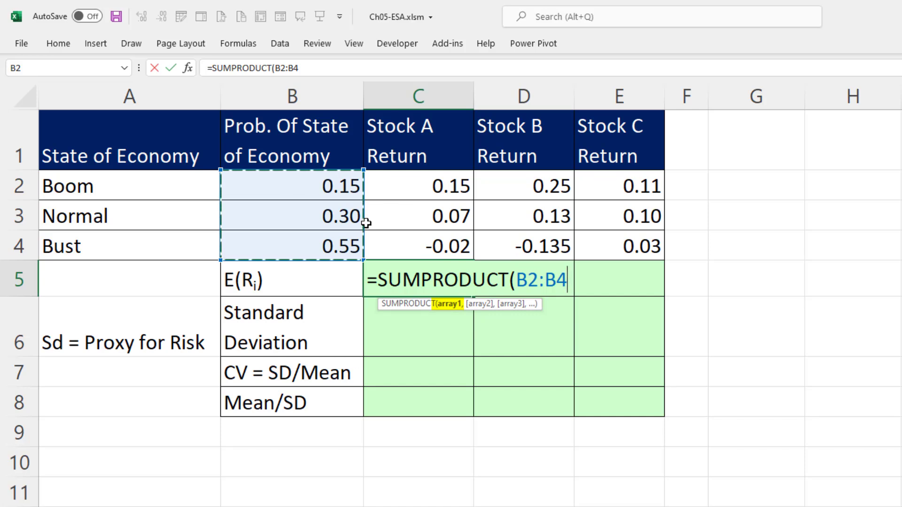
key(F4)
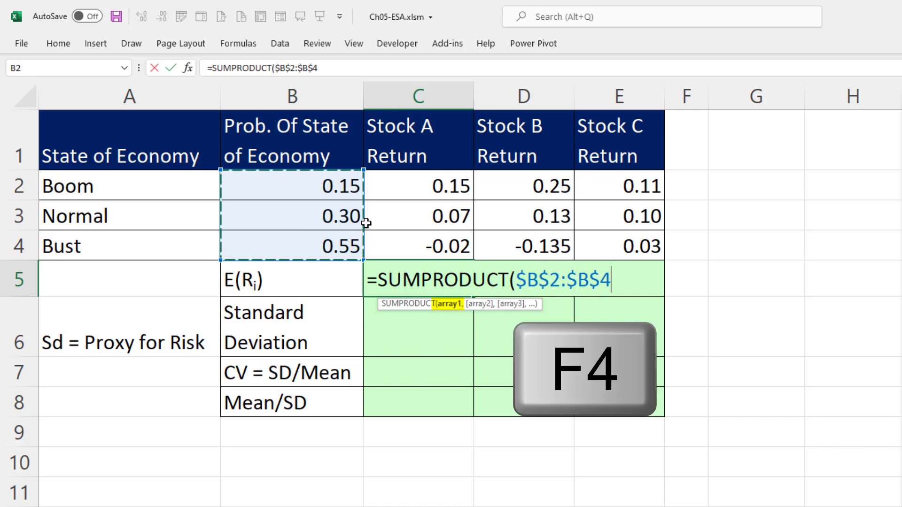
text(,)
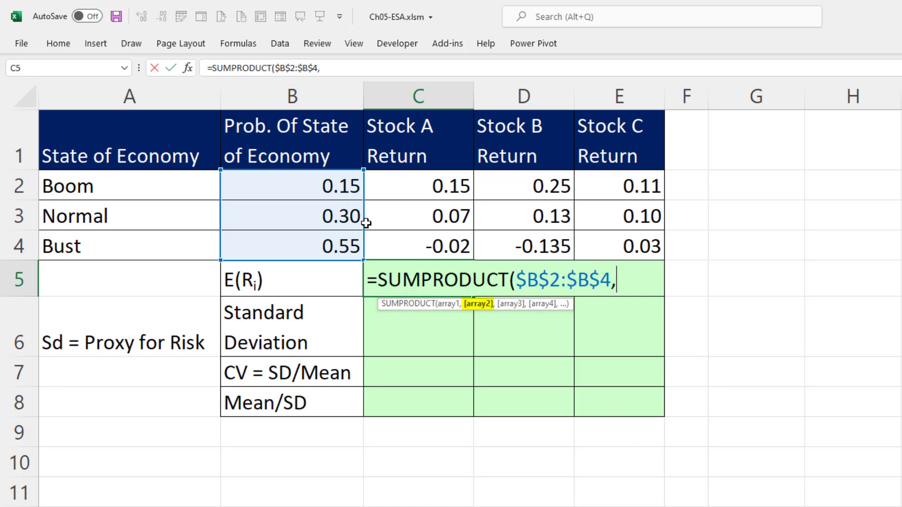
drag(390, 178, 396, 236)
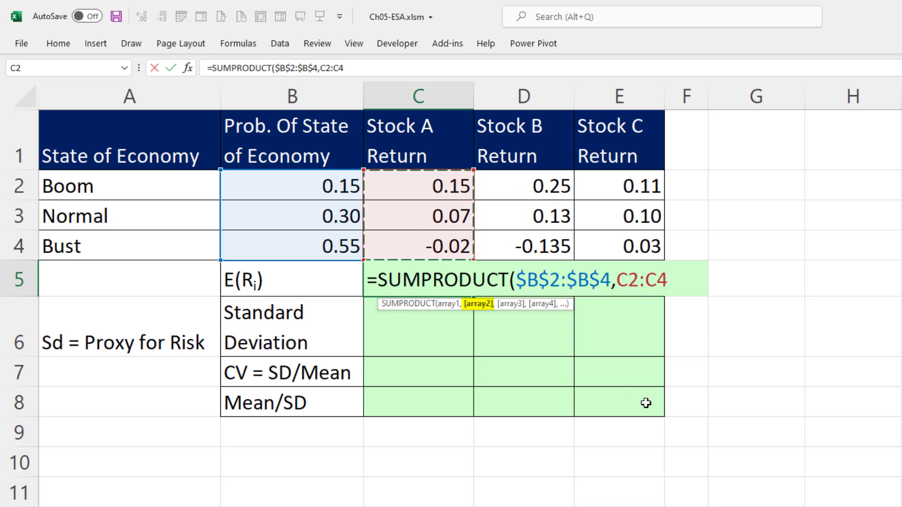
text())
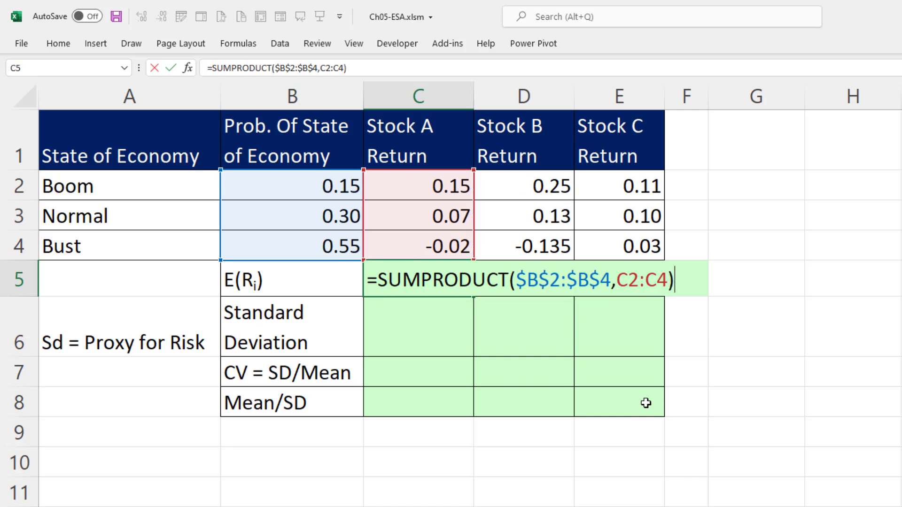
key(ctrl+Return)
- Fill the expected return formula across to Stocks B and C and verify each formula
drag(473, 296, 653, 289)
click(634, 288)
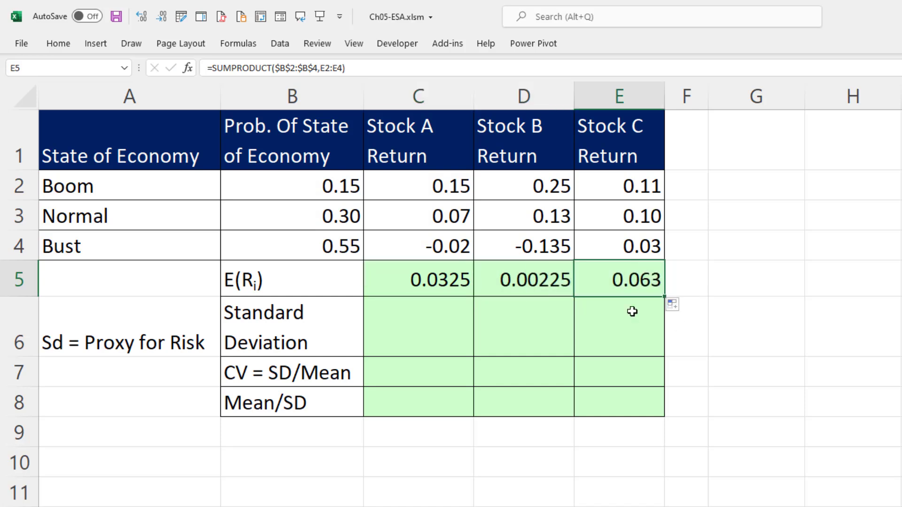
key(F2)
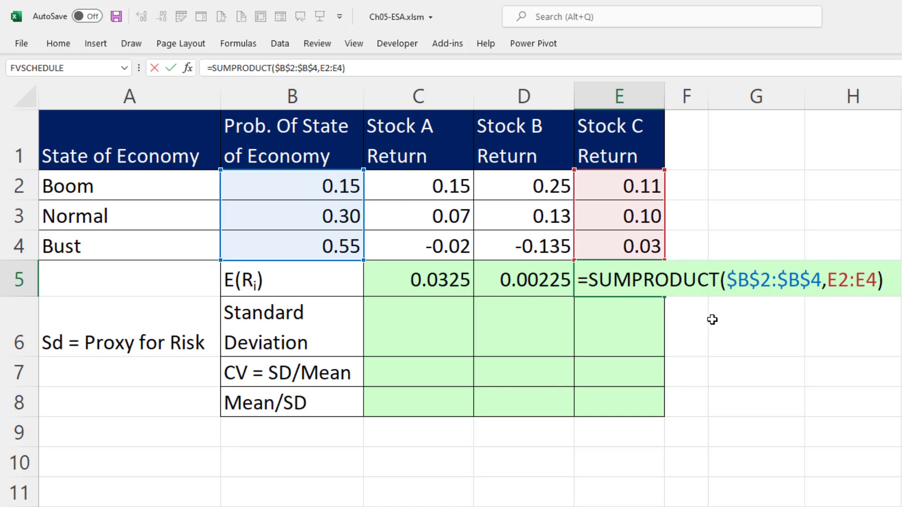
click(460, 286)
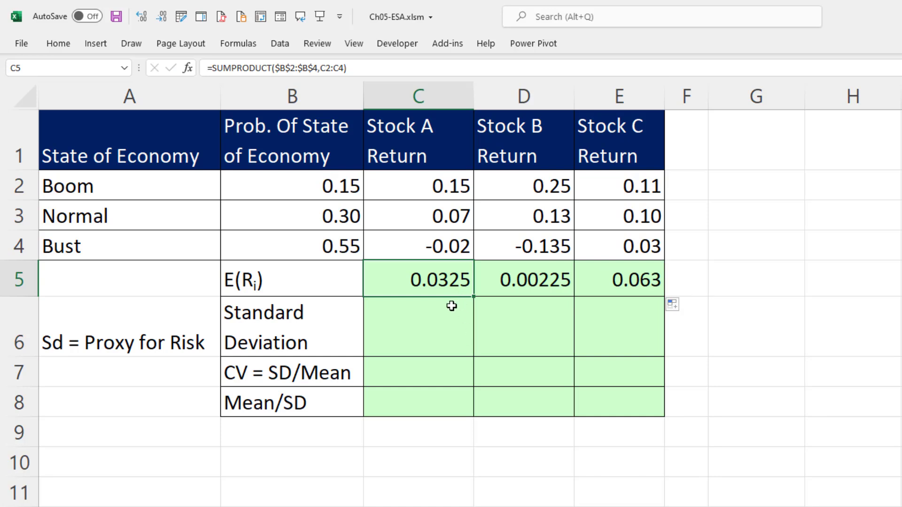
click(540, 288)
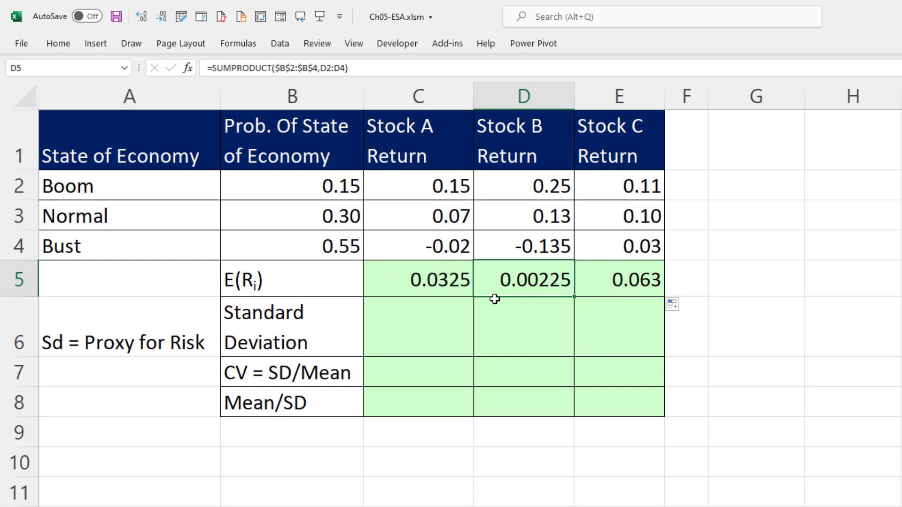
click(394, 338)
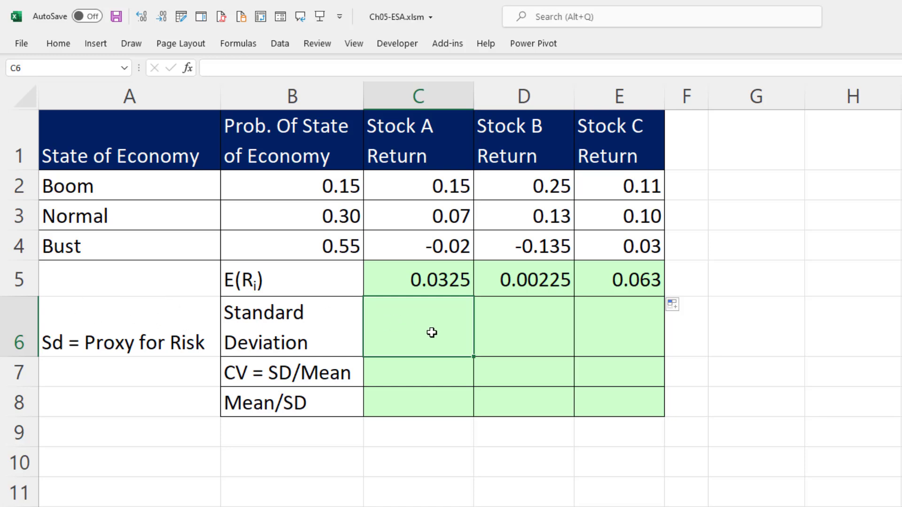
- Start C6's formula with SQRT, SUMPRODUCT and the squared deviation (C2:C4-C5)^2
text(=sqrt)
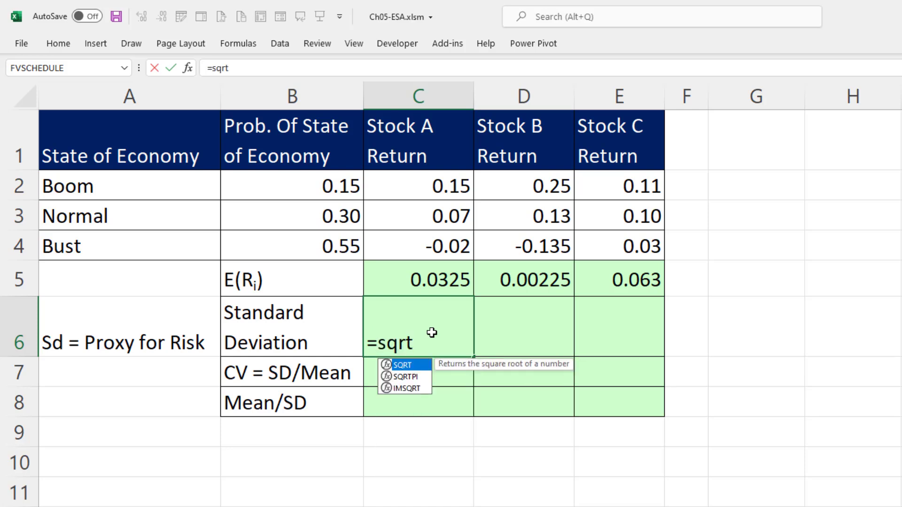
key(Tab)
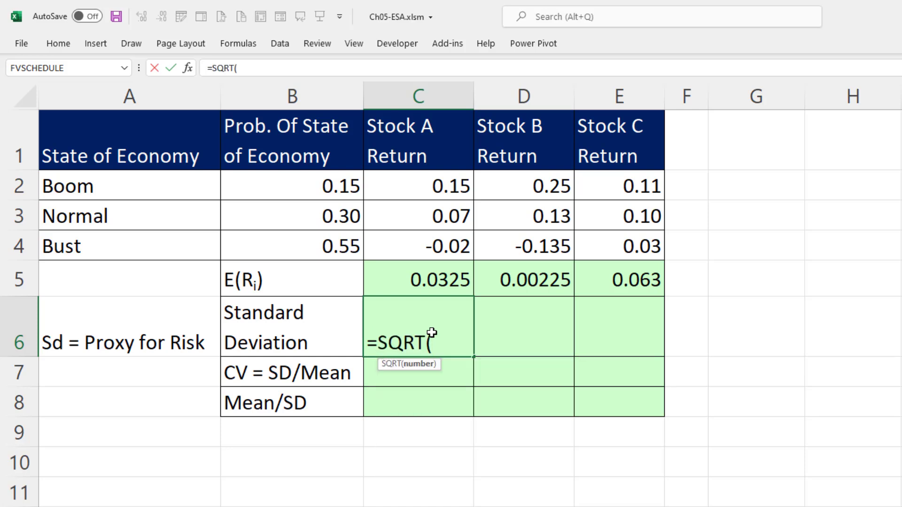
text(sump)
key(Tab)
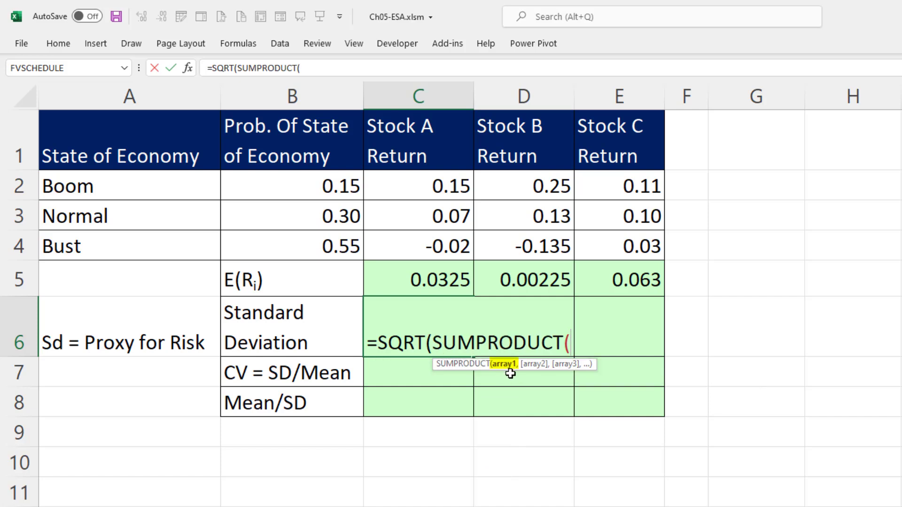
drag(435, 187, 432, 237)
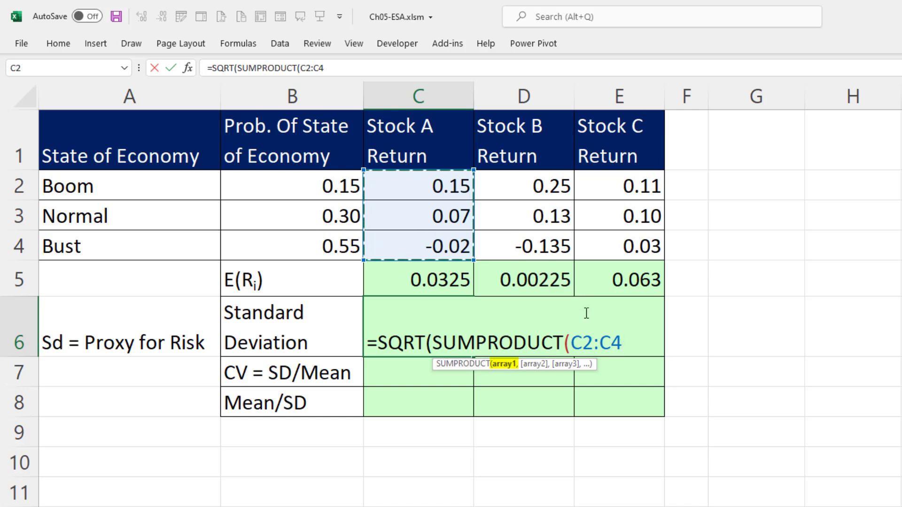
text(-)
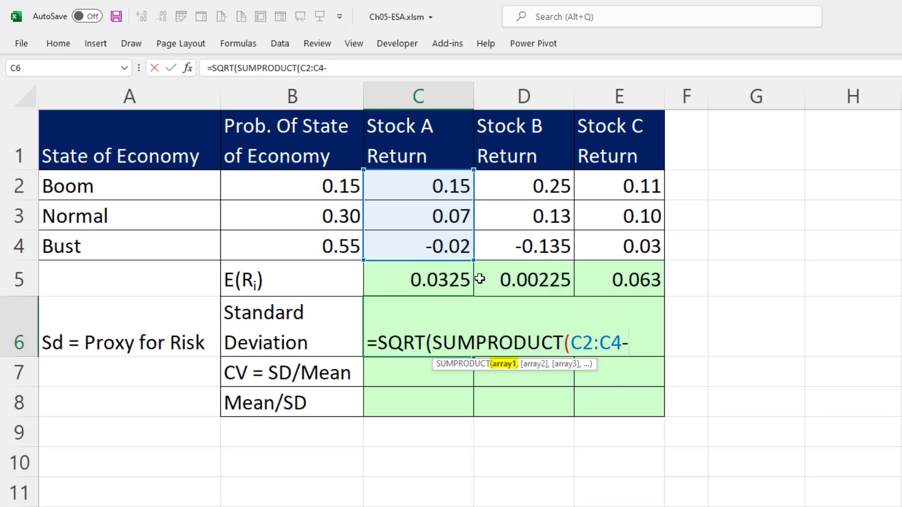
click(405, 285)
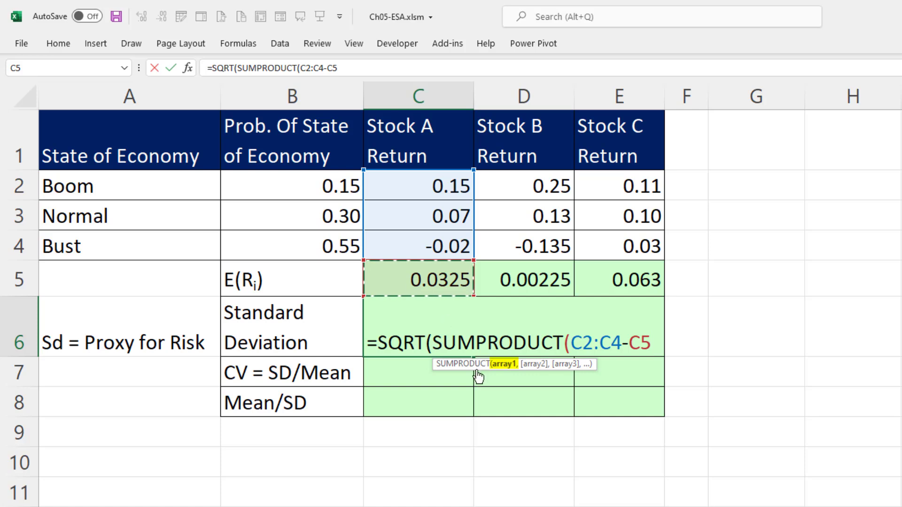
text())
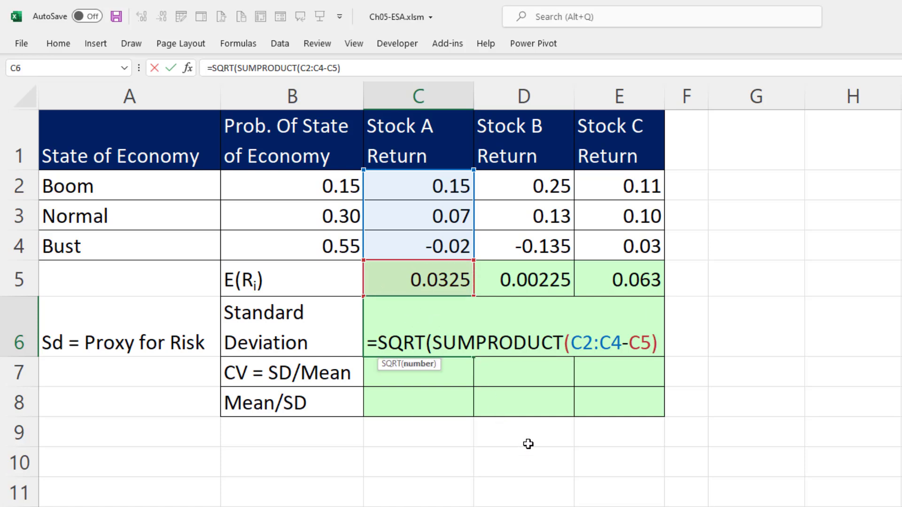
text(^2)
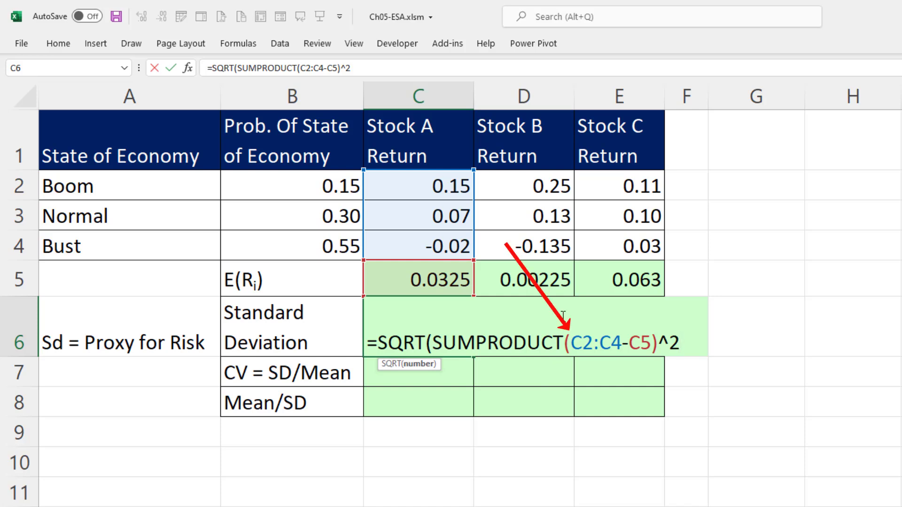
- Finish it with $B$2:$B$4 weights, giving 0.0633147, and fill to Stocks B and C
click(571, 346)
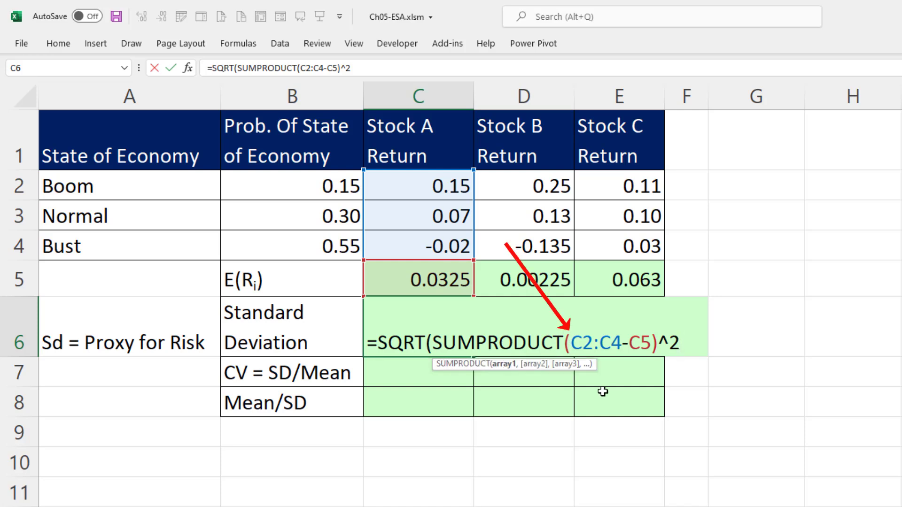
text(()
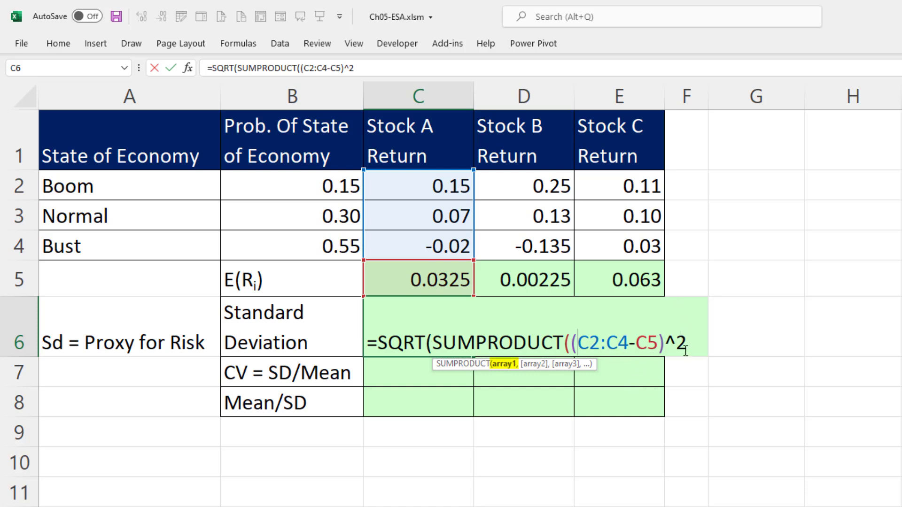
text(,)
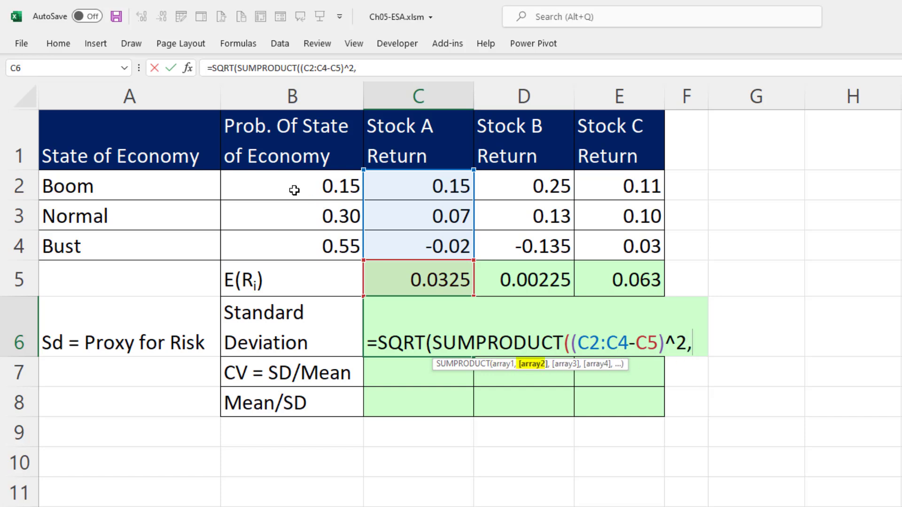
drag(296, 187, 296, 244)
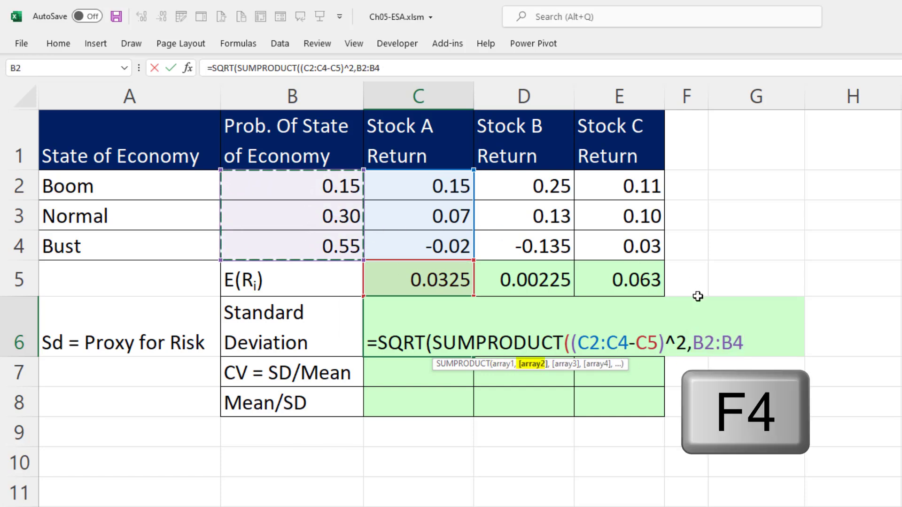
key(F4)
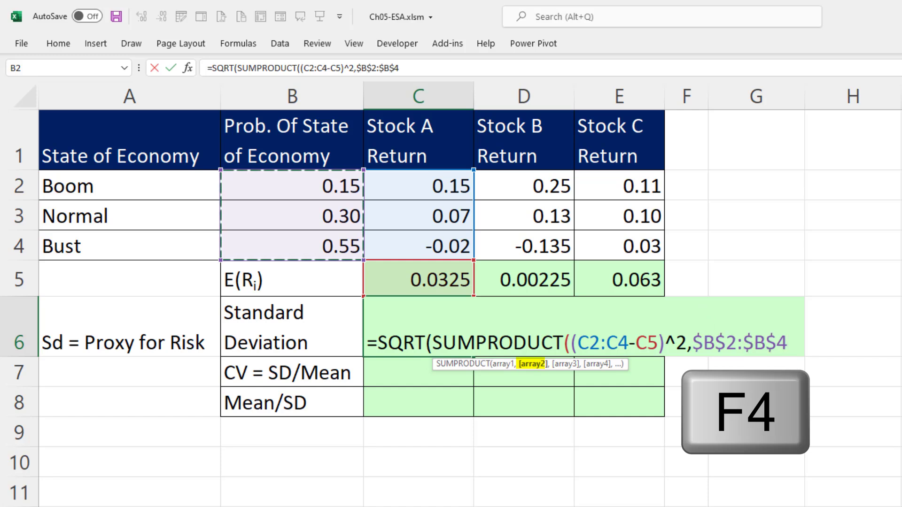
text())
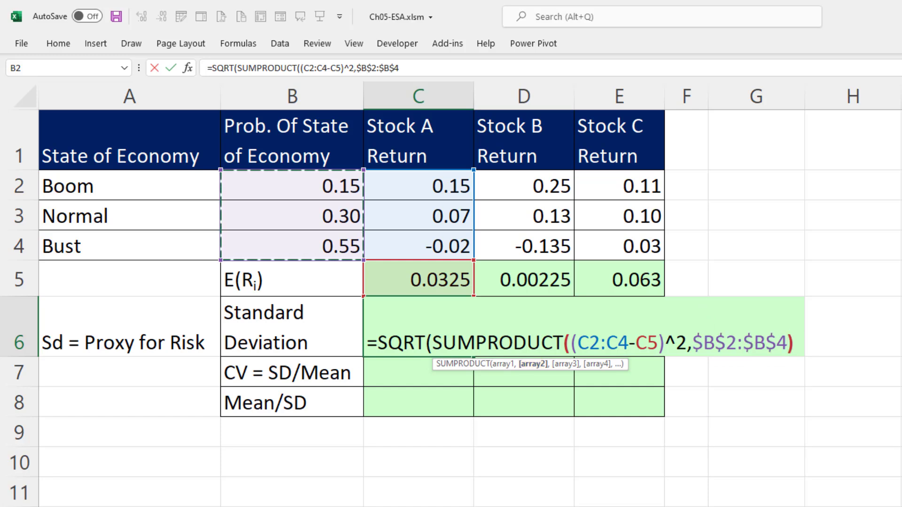
text())
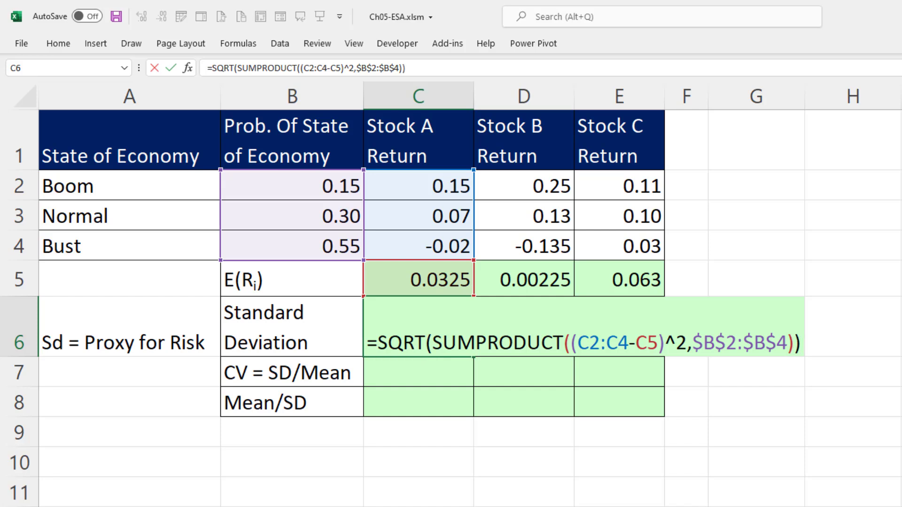
key(ctrl+Return)
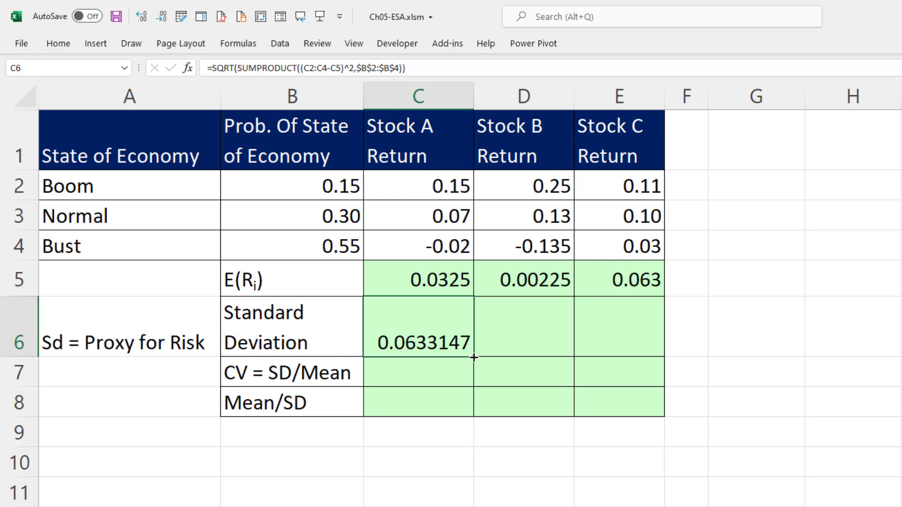
drag(474, 357, 649, 362)
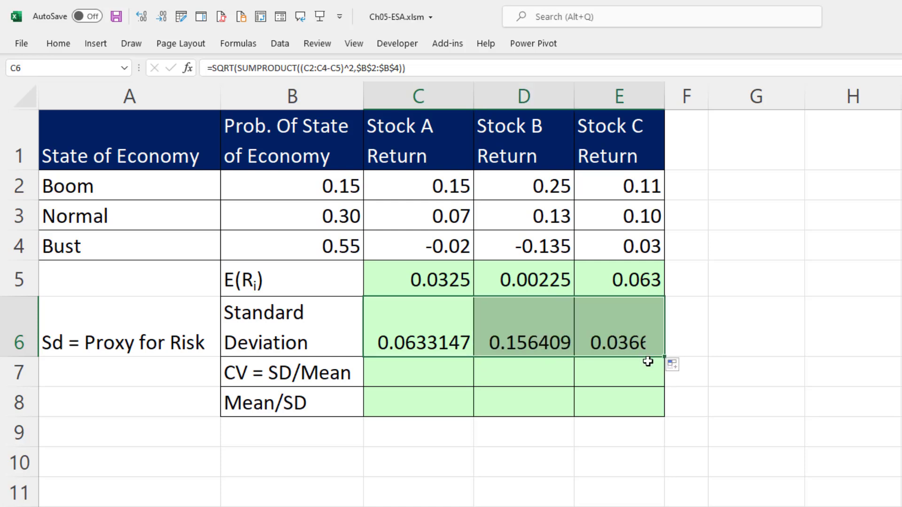
click(637, 342)
key(F2)
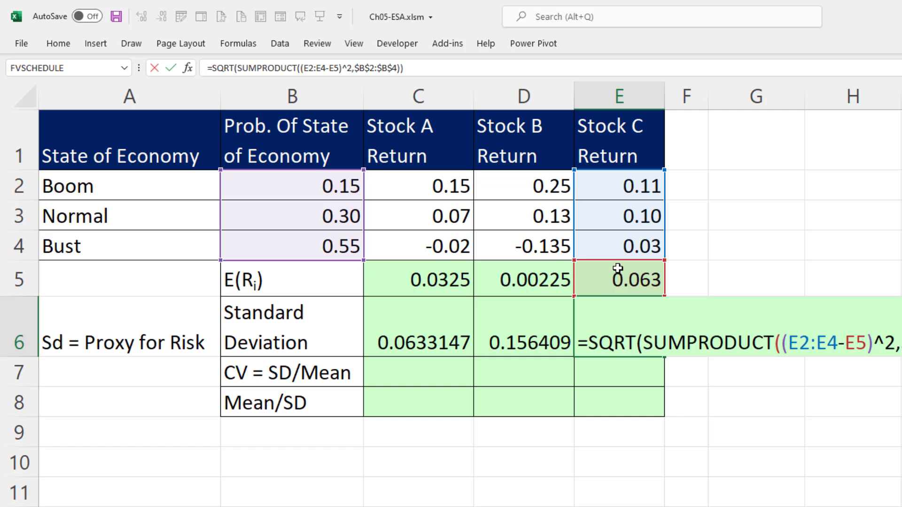
key(Return)
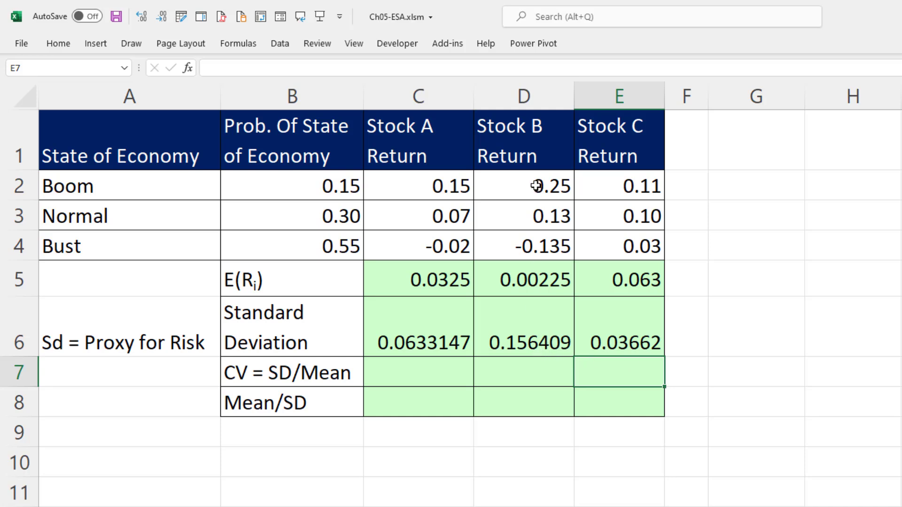
drag(537, 186, 536, 329)
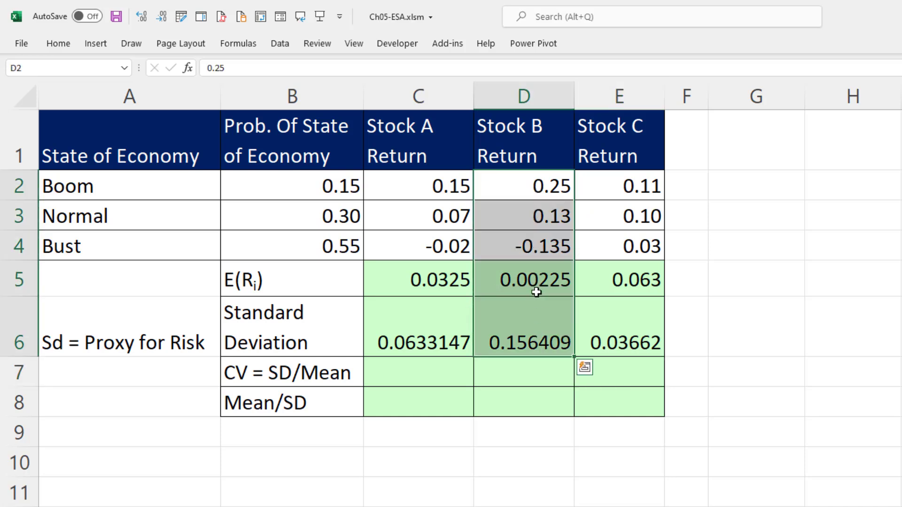
click(536, 195)
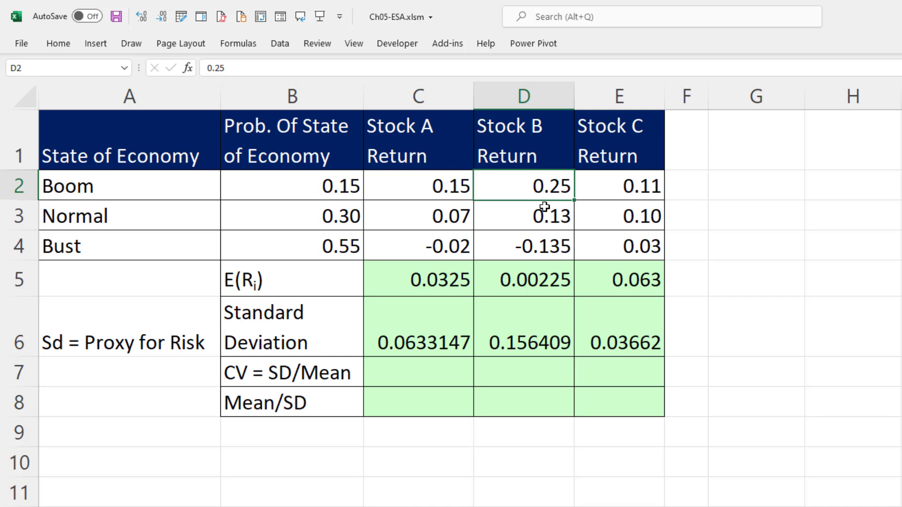
click(548, 241)
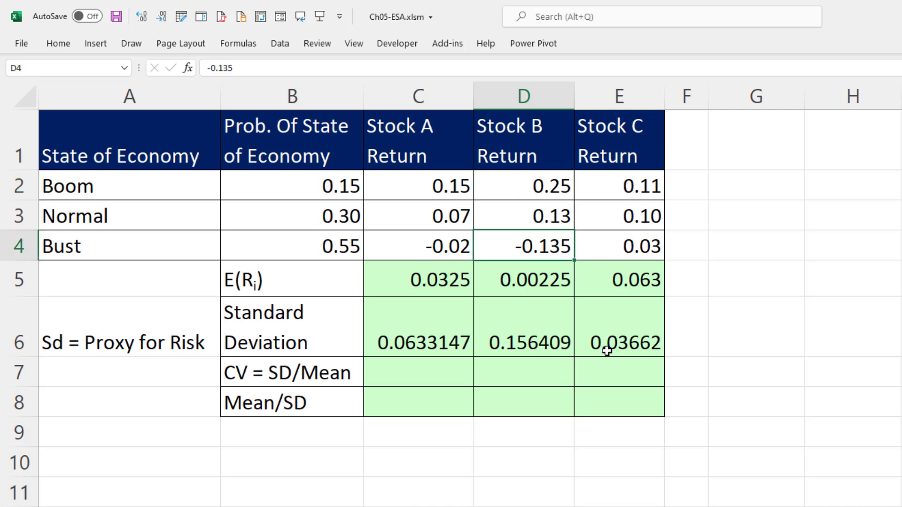
click(409, 373)
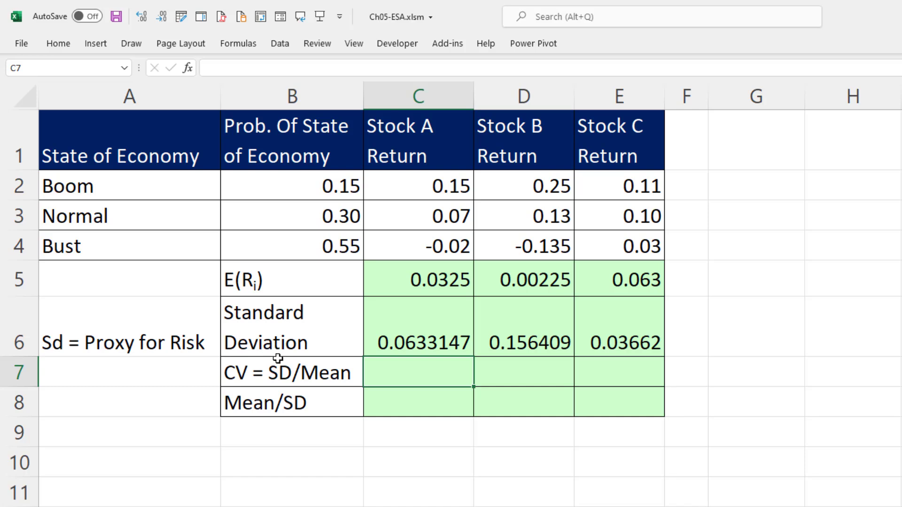
click(410, 330)
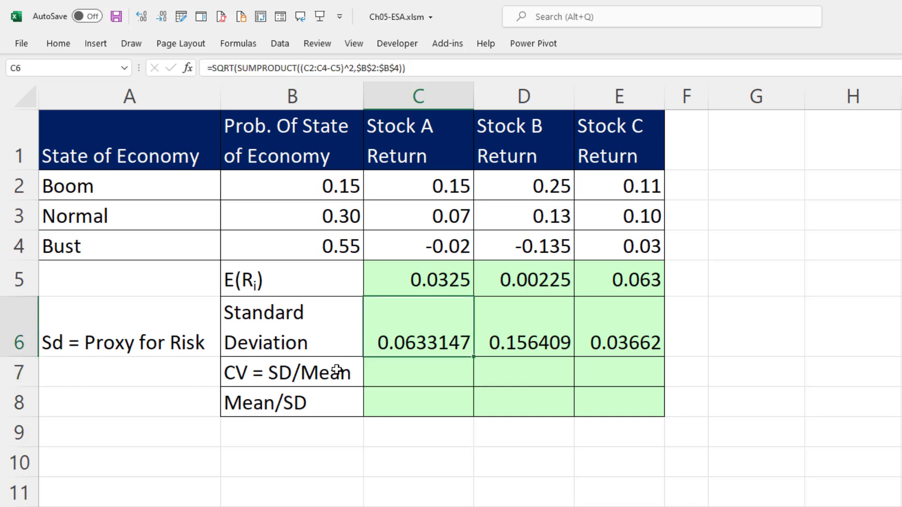
click(417, 281)
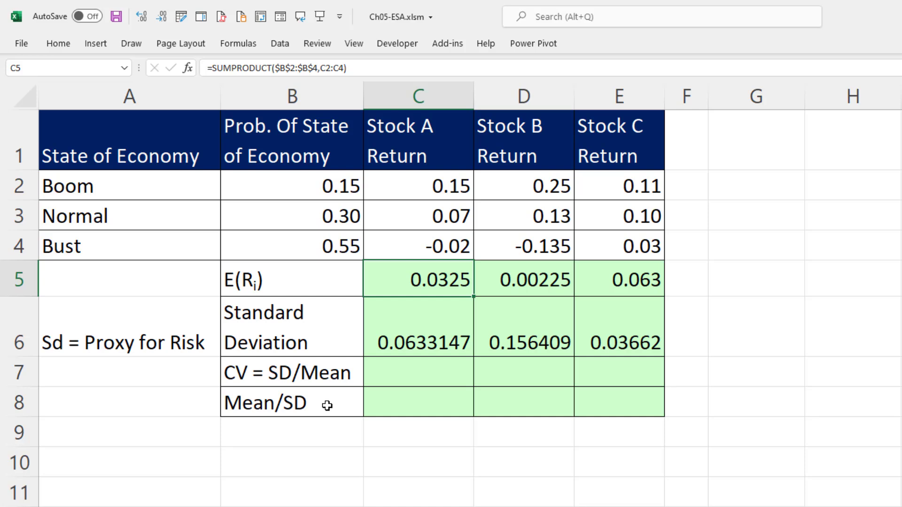
- Enter =C6/C5 in C7 for Stock A's coefficient of variation, 1.9481443
click(385, 367)
text(=)
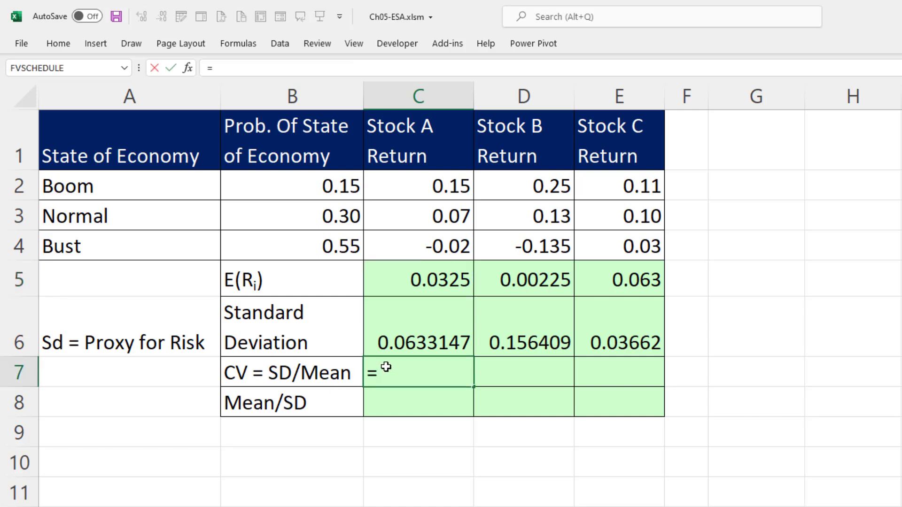
key(Up)
text(/)
key(Up)
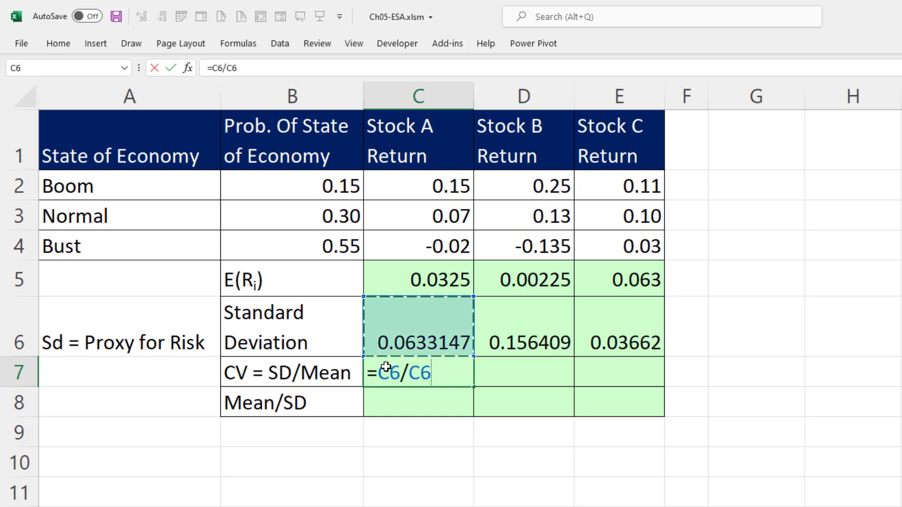
key(Up)
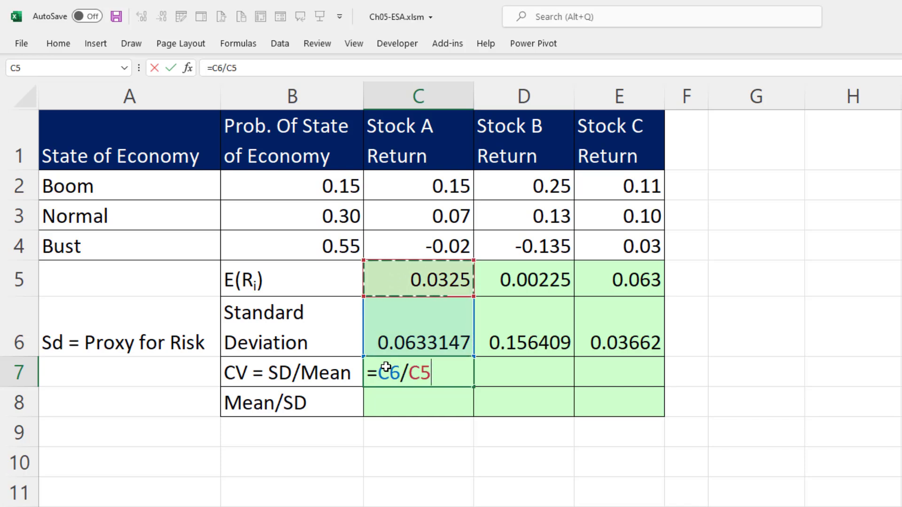
key(ctrl+Return)
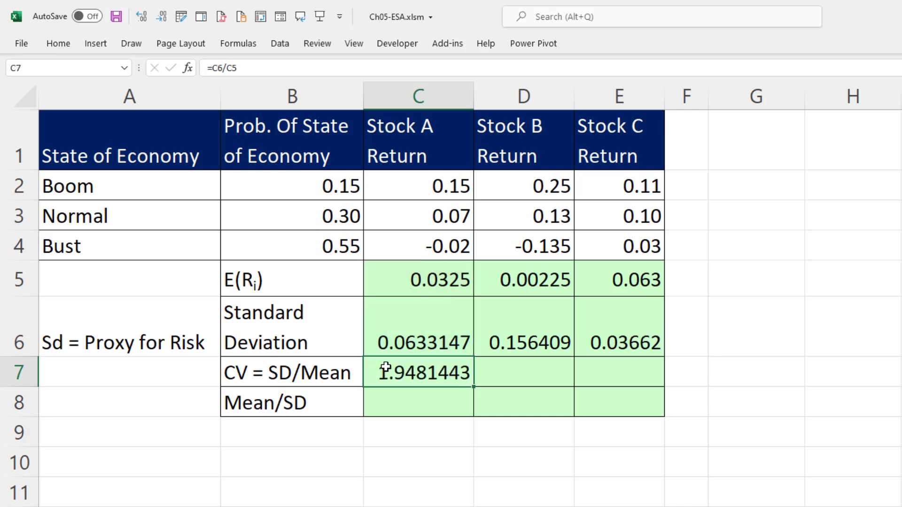
- Fill the CV formula to Stocks B and C and check the three formulas
drag(485, 385, 636, 381)
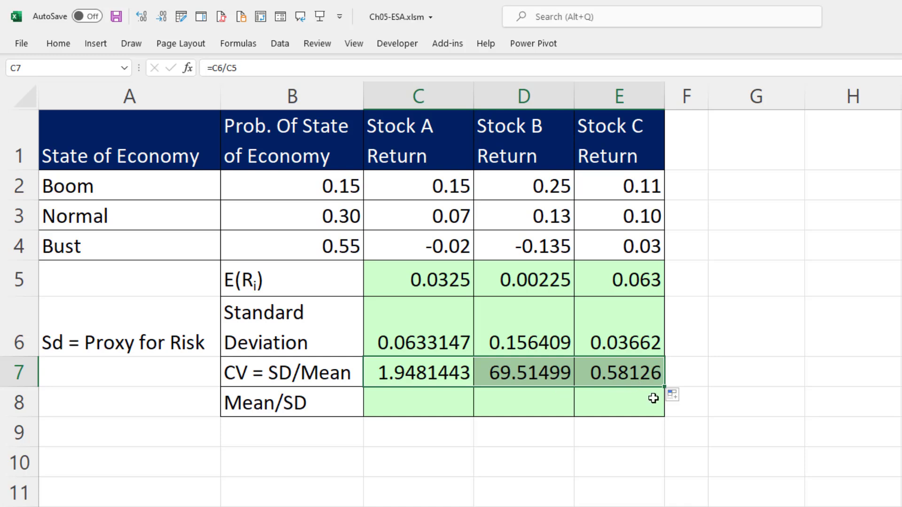
click(637, 378)
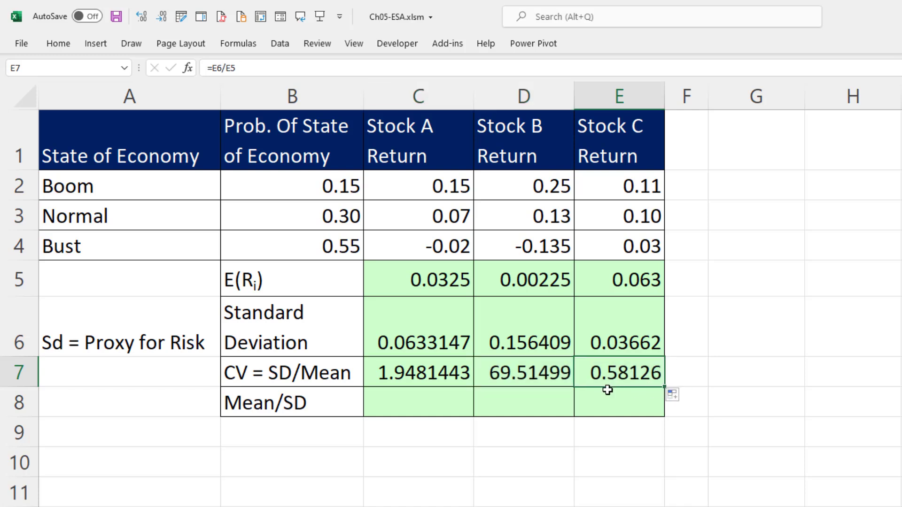
click(420, 380)
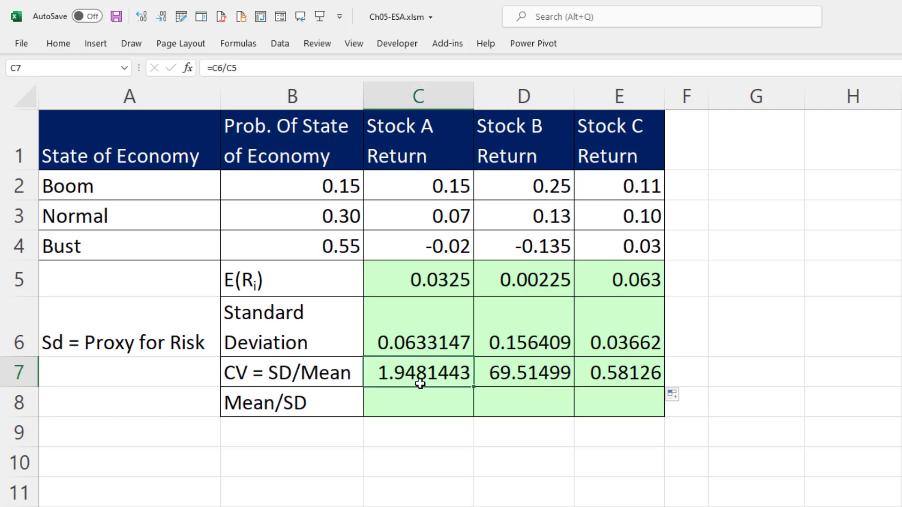
click(514, 382)
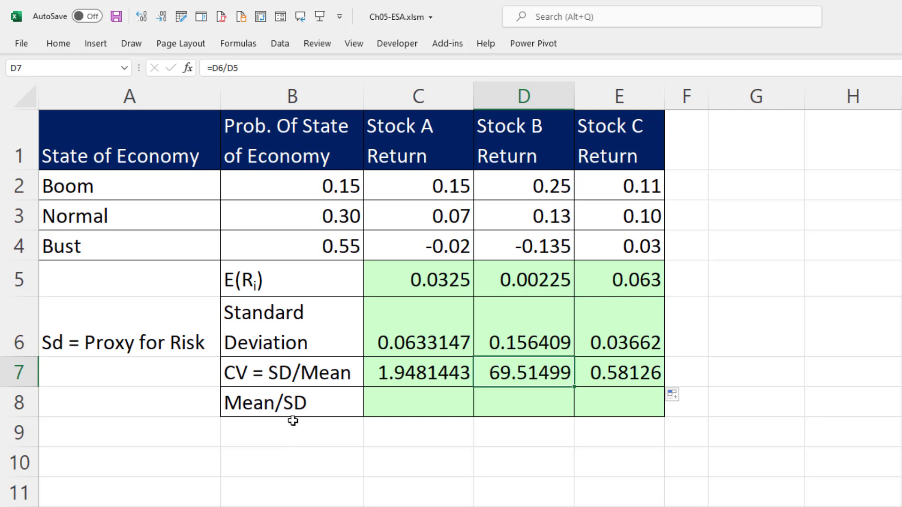
- Enter =C5/C6 in C8 for Stock A's Mean/SD of 0.513309
click(402, 407)
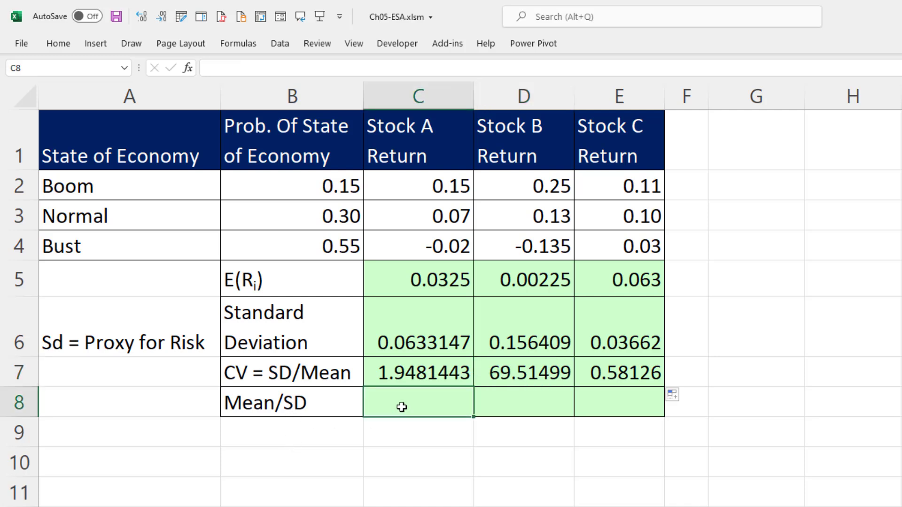
text(=)
key(Up)
key(Up)
key(Up)
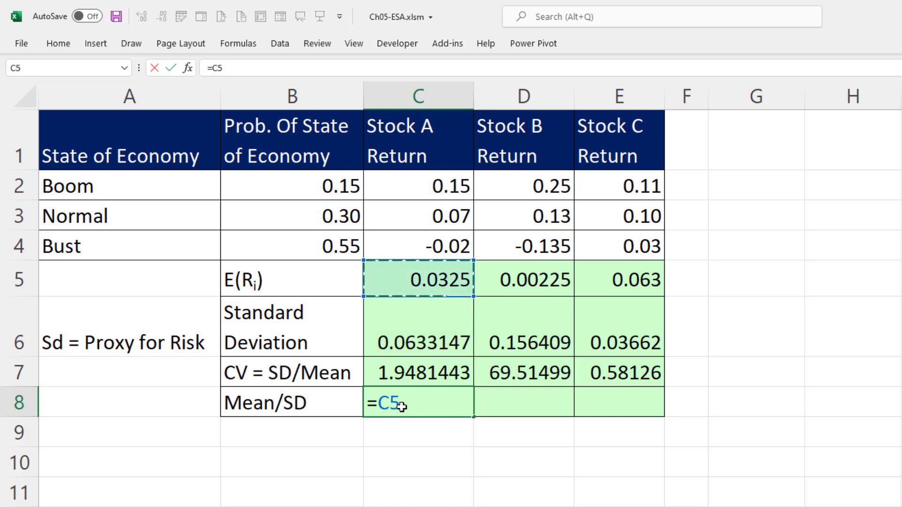
text(/)
key(Up)
key(Up)
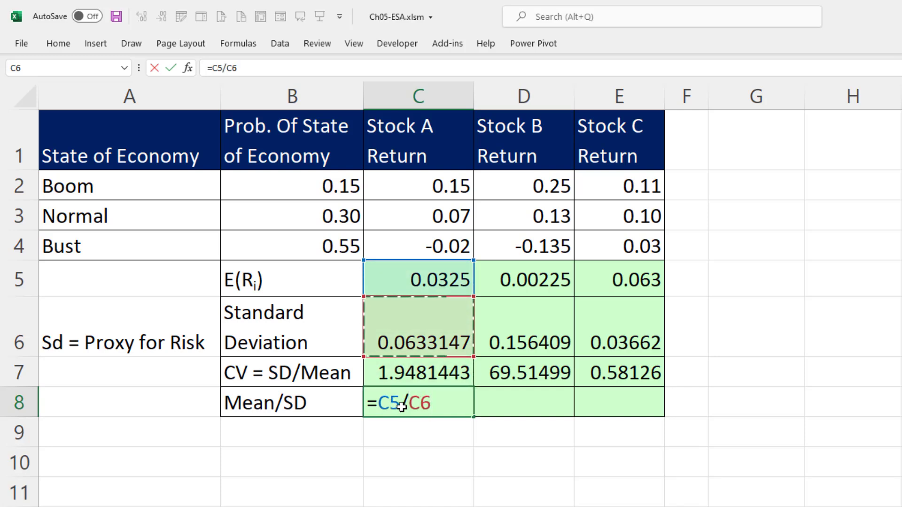
key(ctrl+Return)
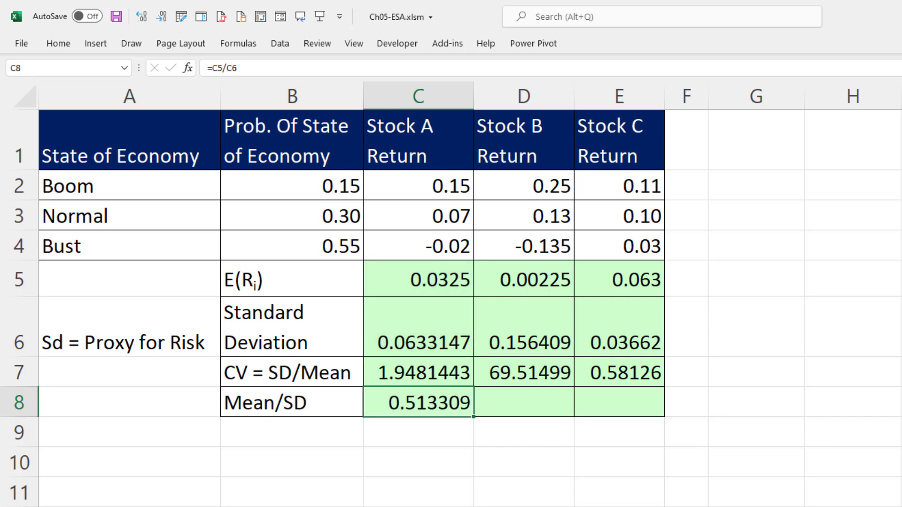
- Fill the Mean/SD formula to Stocks B and C, giving 0.014385 and 1.72039
drag(474, 416, 627, 417)
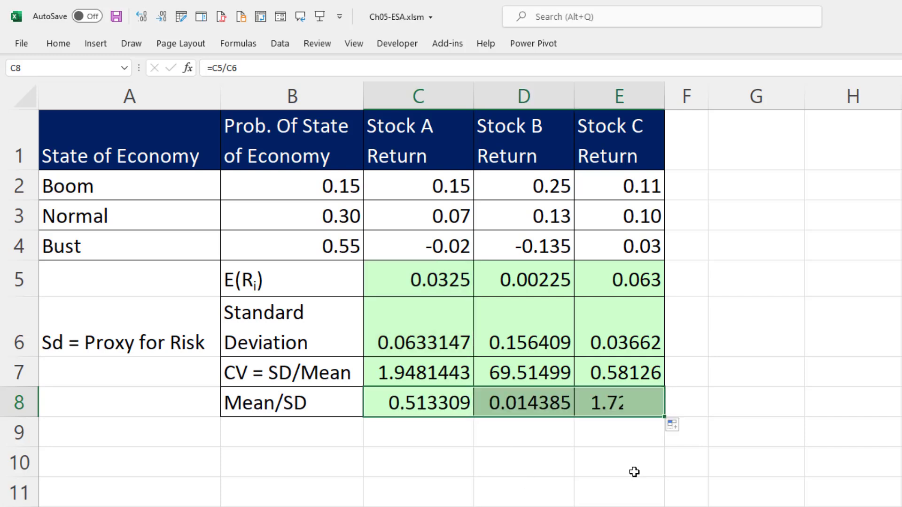
click(621, 402)
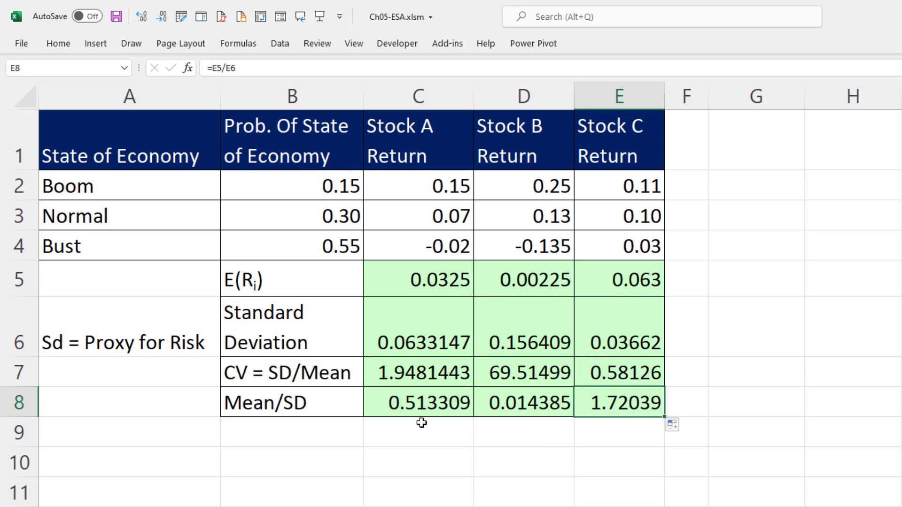
click(409, 408)
click(525, 406)
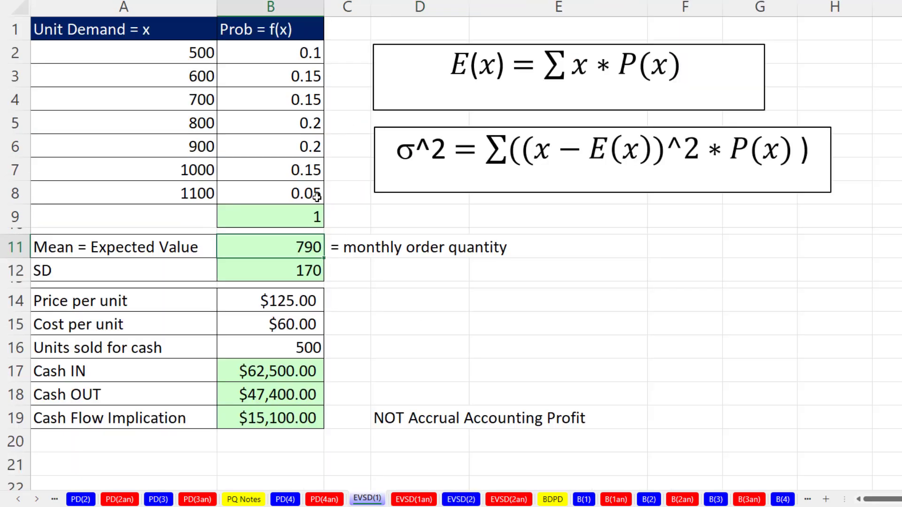
- Return to the EVSD(1) sheet showing the 790 mean, 170 SD and $15,100.00 cash flow
click(367, 499)
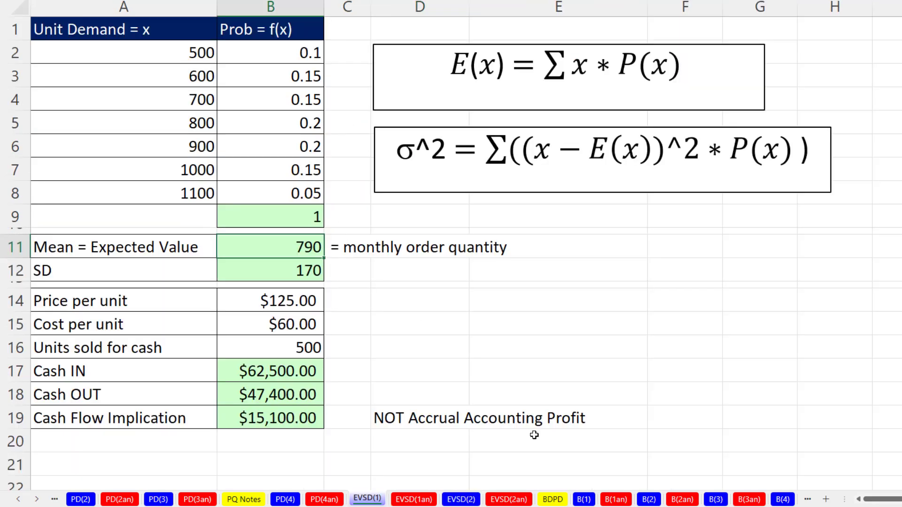